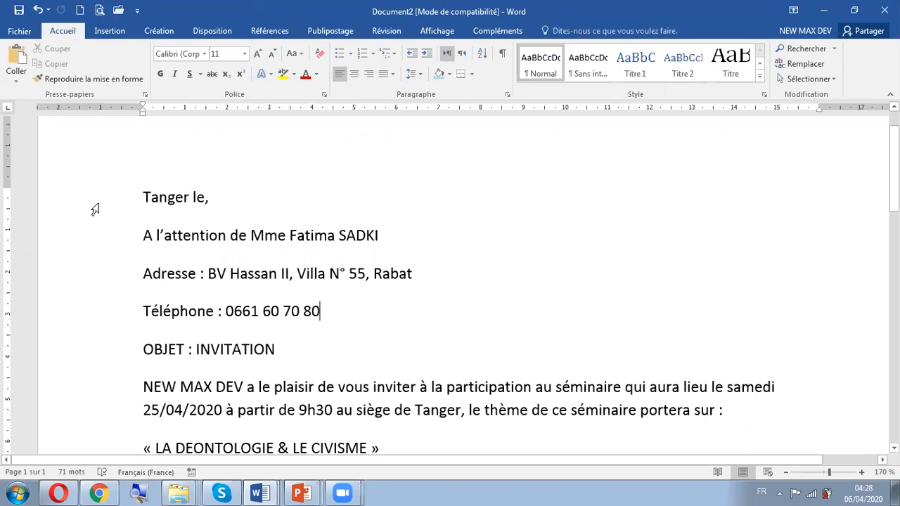
Format the "Tanger le," line in bold Times New Roman, size 12
click(96, 200)
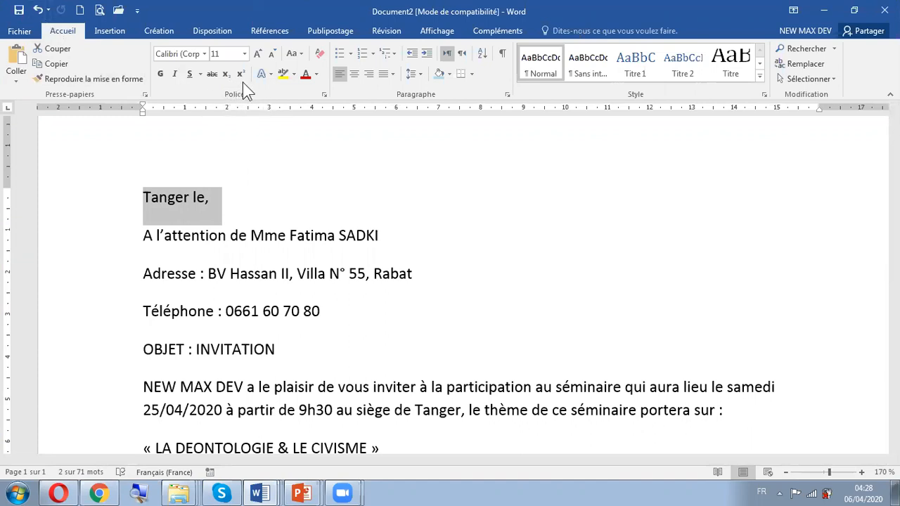
click(203, 54)
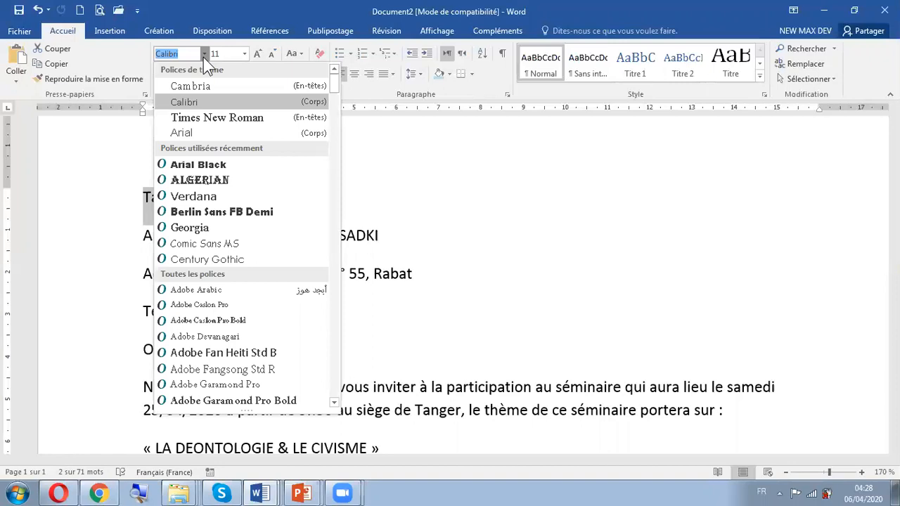
click(218, 121)
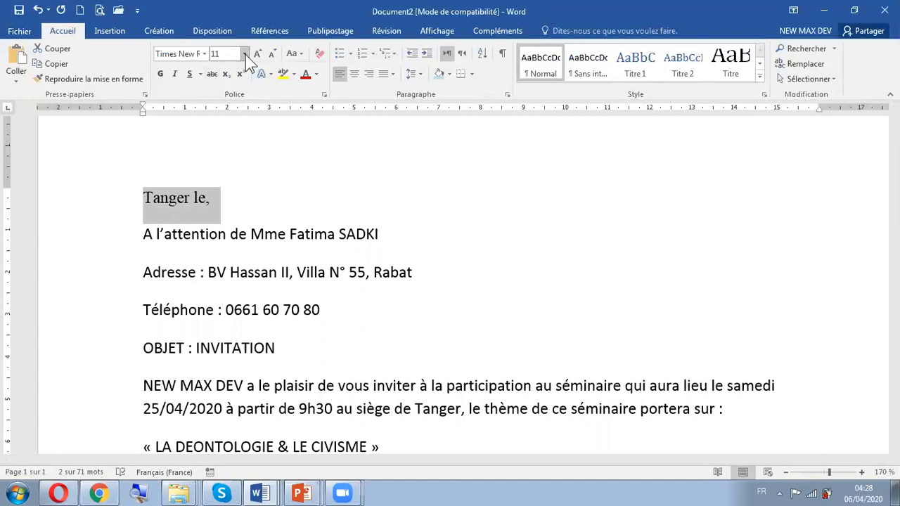
click(244, 54)
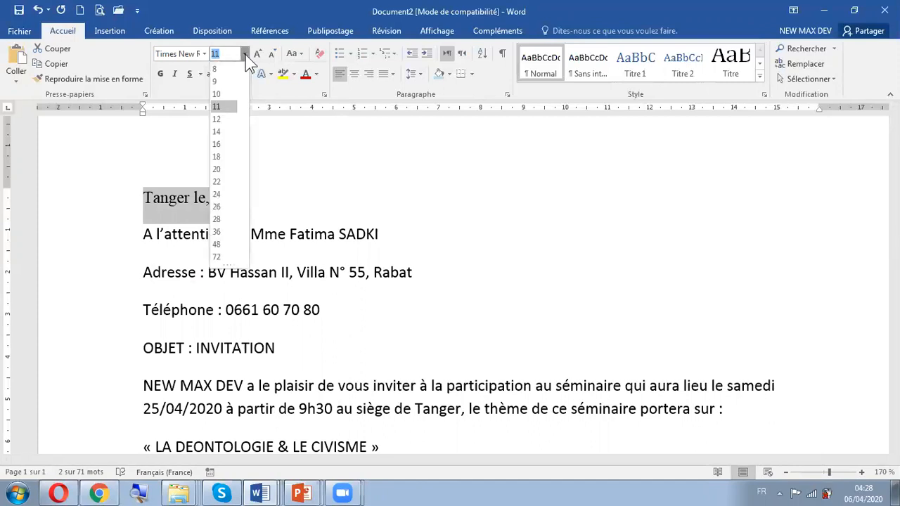
click(218, 120)
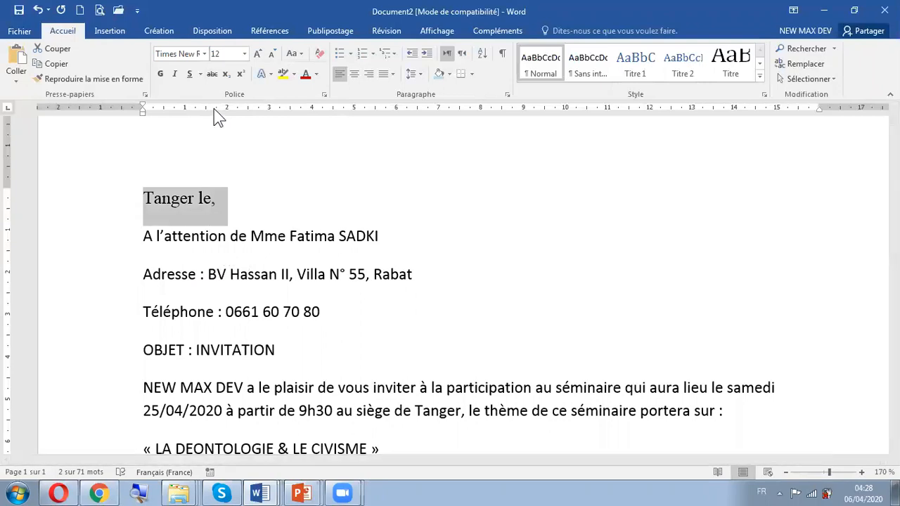
click(161, 74)
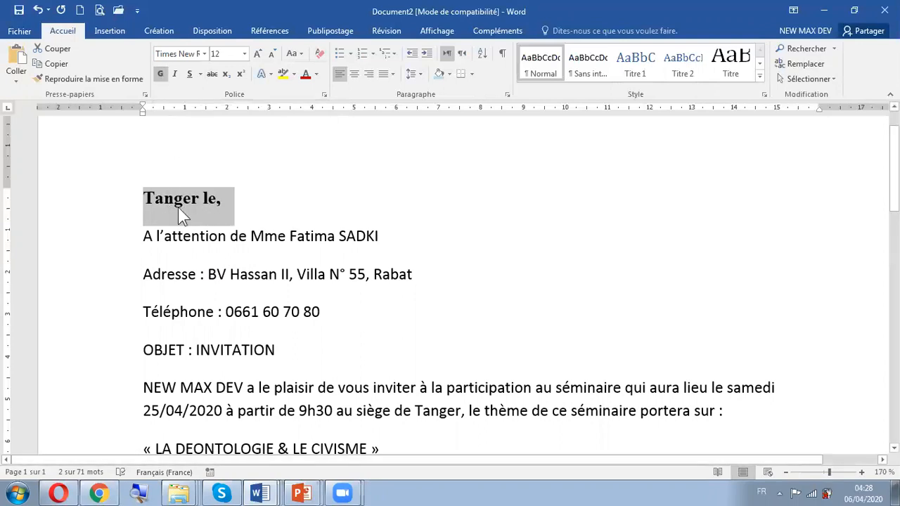
Align the "Tanger le," line to the right margin
click(861, 472)
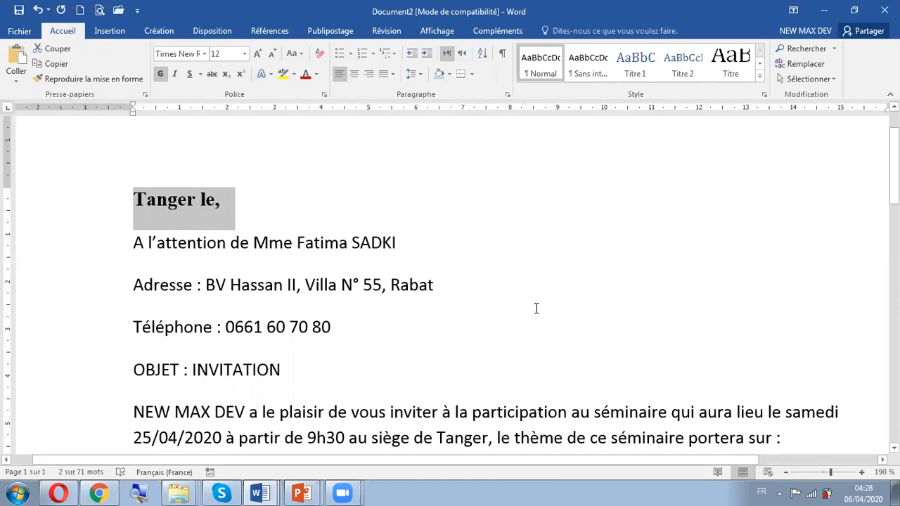
click(785, 473)
click(785, 472)
click(785, 472)
click(786, 473)
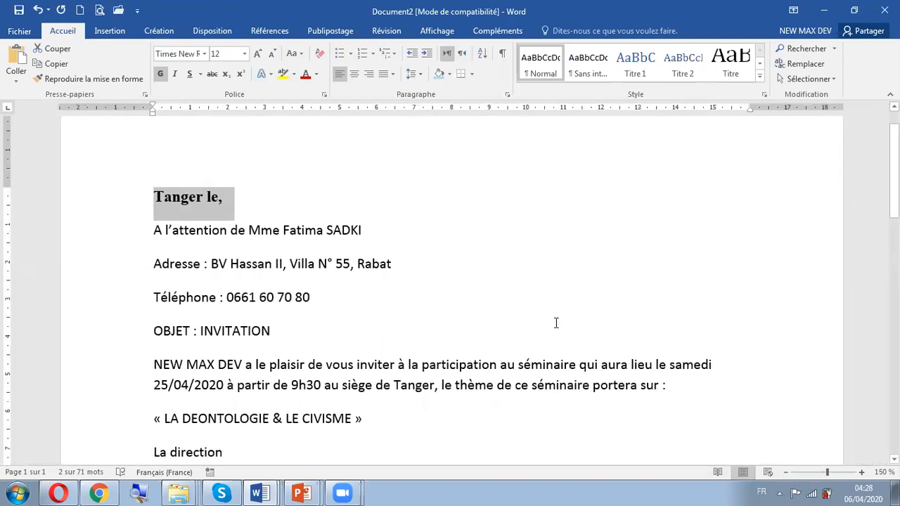
click(369, 76)
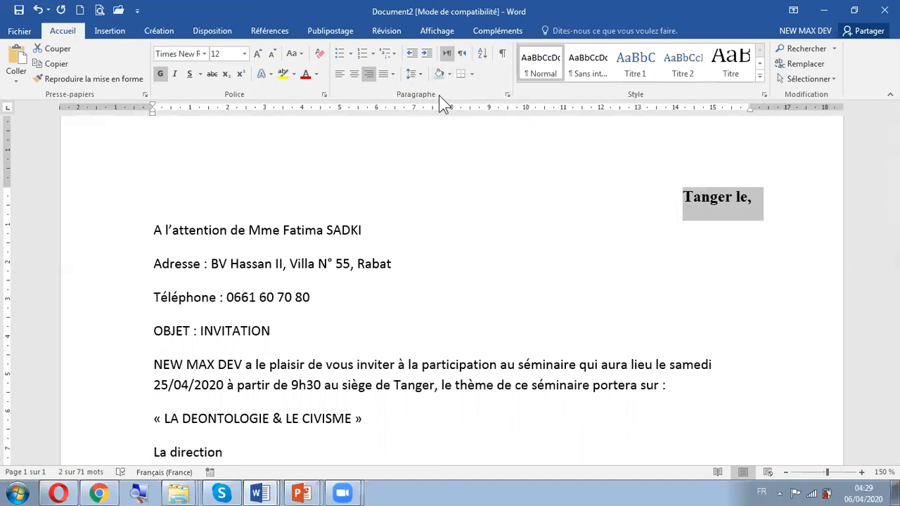
Try paragraph spacing of 36 pt before and 48 pt after on the "Tanger le," line, and undo it
click(508, 97)
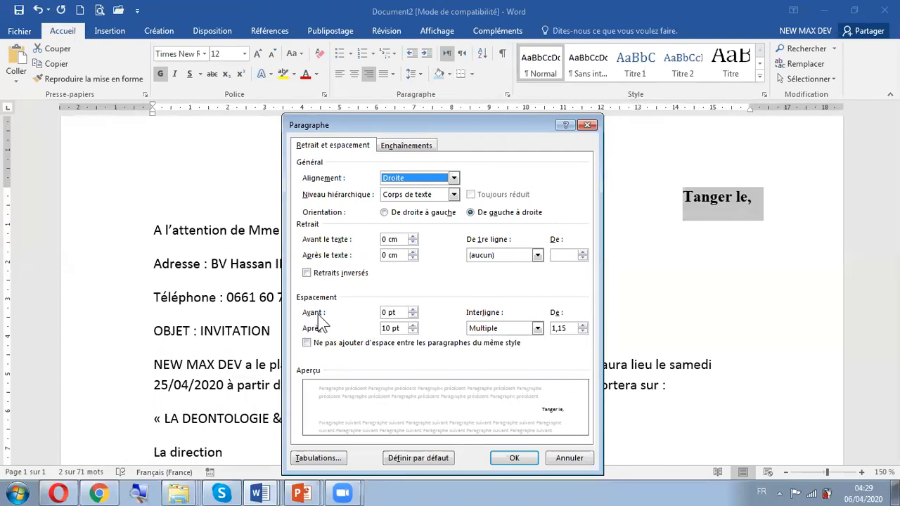
click(411, 309)
click(412, 310)
click(411, 310)
click(411, 310)
click(412, 310)
click(412, 310)
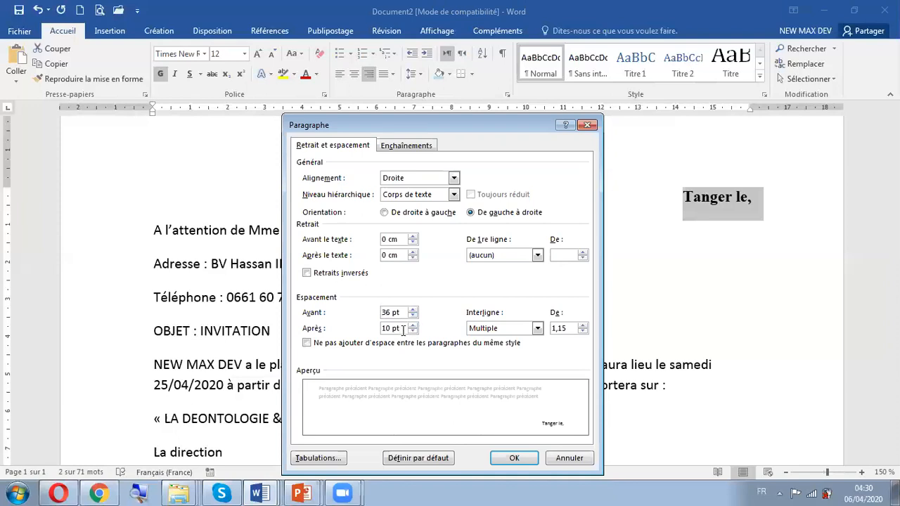
drag(403, 328, 331, 317)
text(36)
drag(395, 328, 343, 320)
text(48)
click(513, 459)
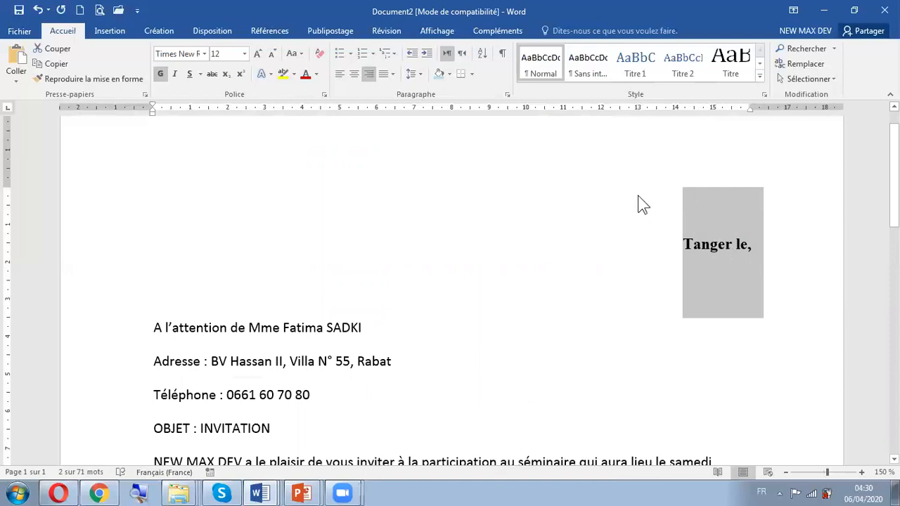
click(39, 11)
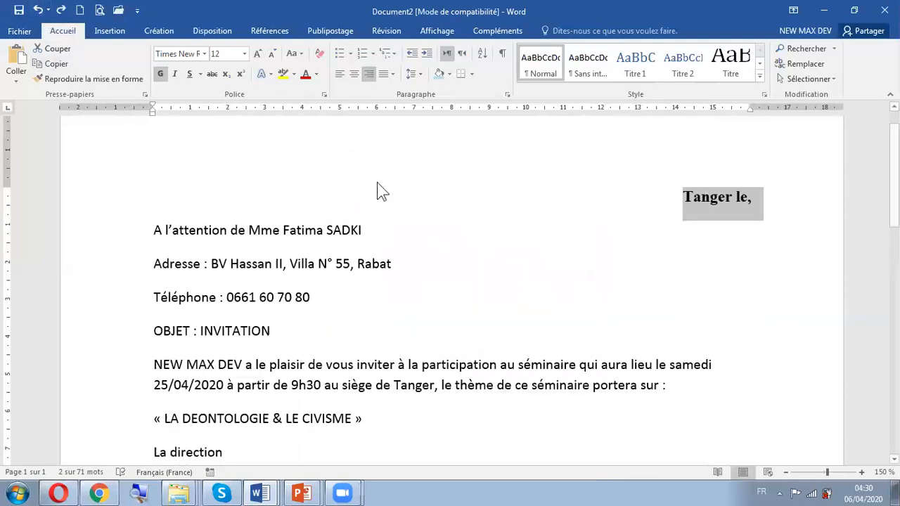
Set the spacing before the "Tanger le," paragraph to 36 pt
click(215, 33)
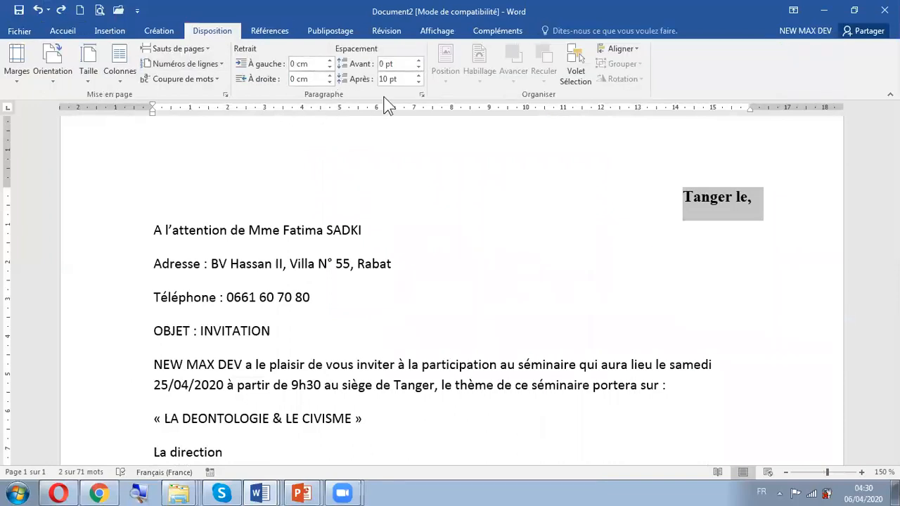
click(419, 61)
click(419, 61)
click(419, 60)
click(419, 60)
click(418, 61)
click(419, 60)
Set the spacing after the "Tanger le," paragraph to 48 pt
click(418, 75)
click(418, 76)
click(419, 75)
click(418, 75)
click(419, 75)
click(418, 76)
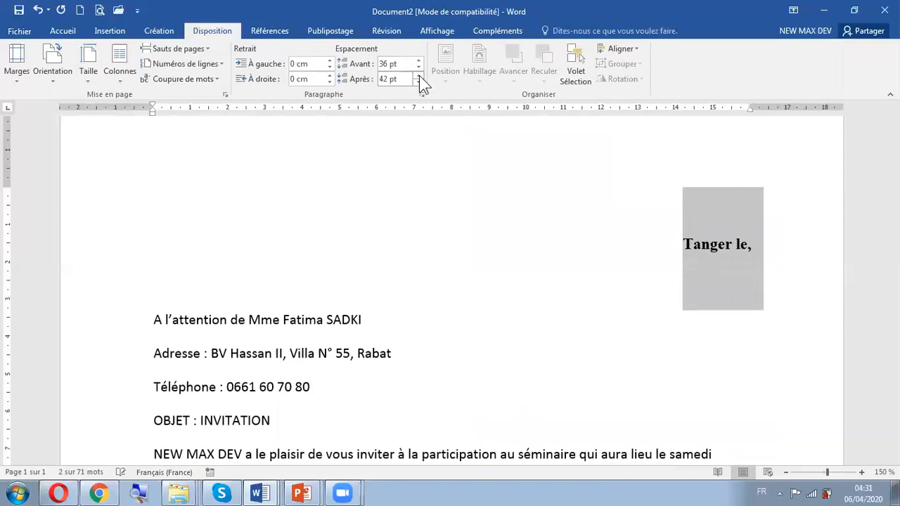
click(419, 75)
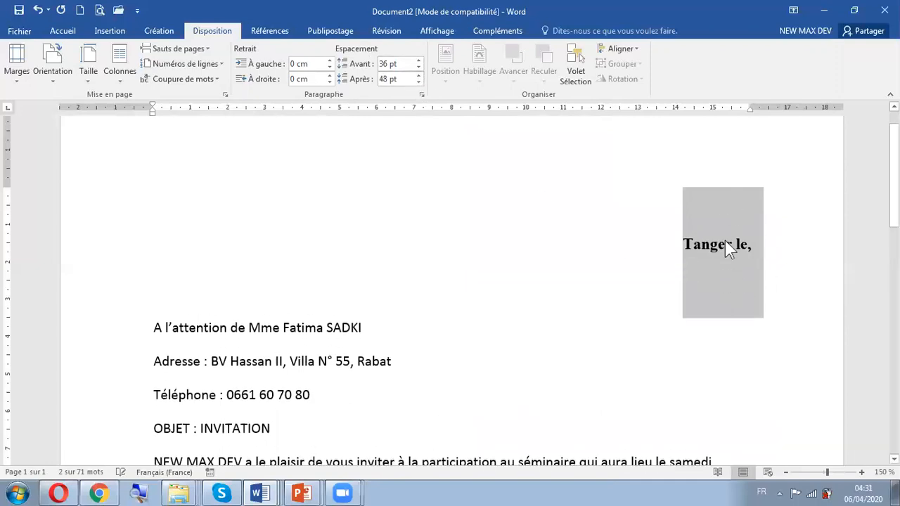
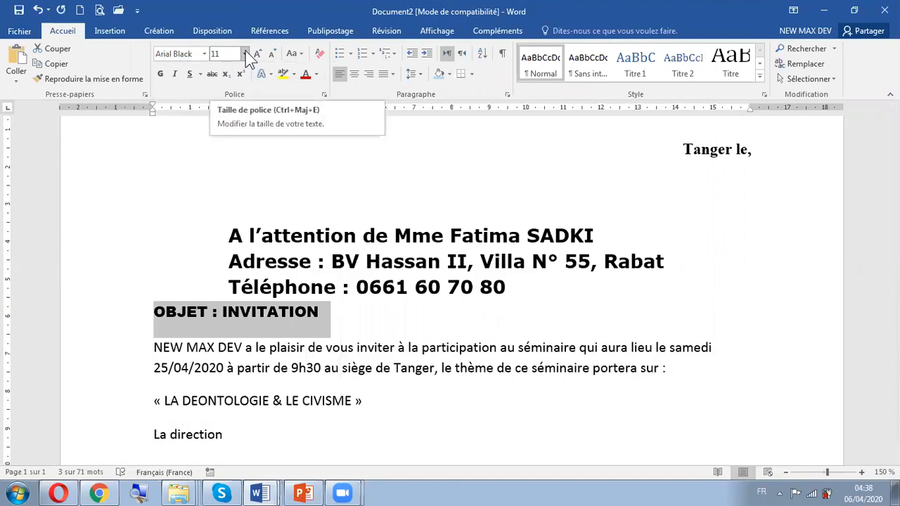
Set the "OBJET : INVITATION" line to size 20 and give it a green dotted underline
click(245, 53)
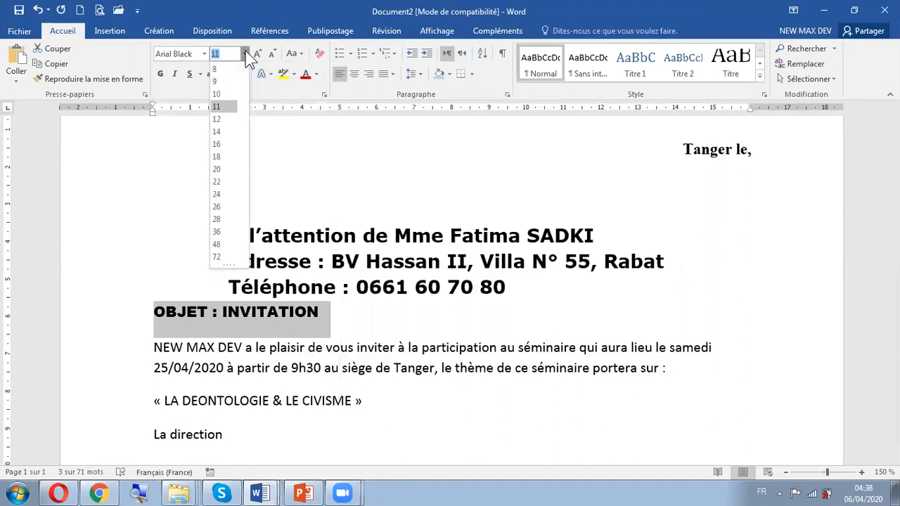
click(220, 170)
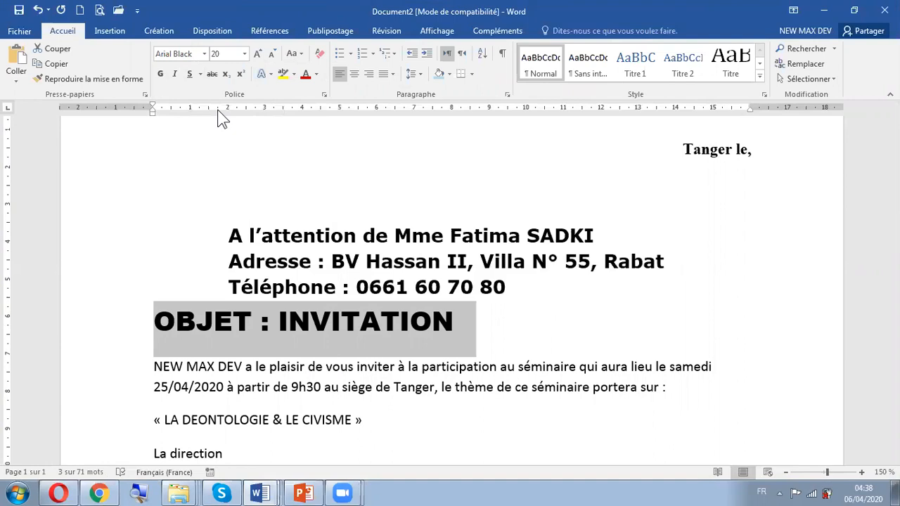
click(199, 76)
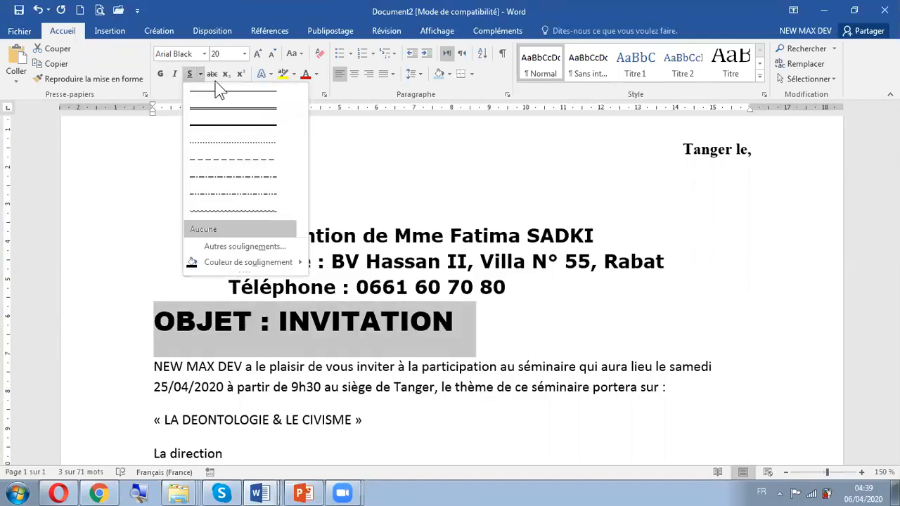
click(221, 143)
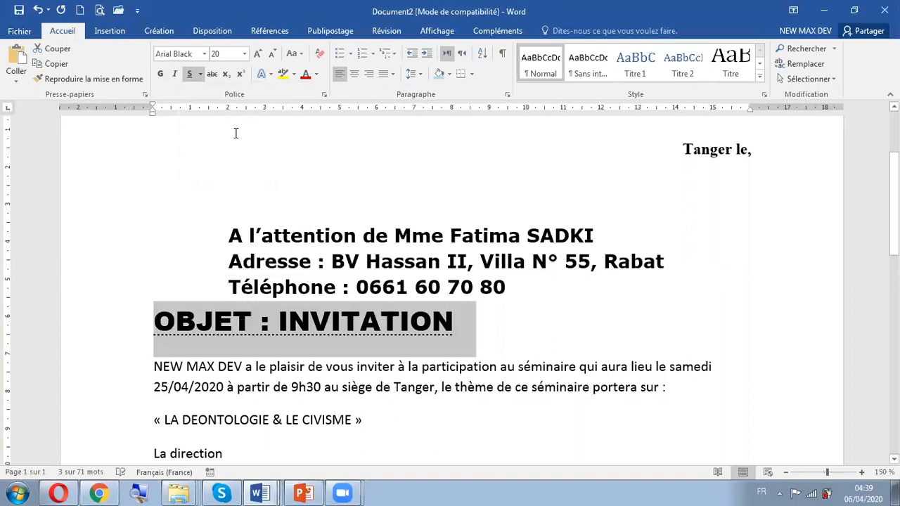
click(200, 75)
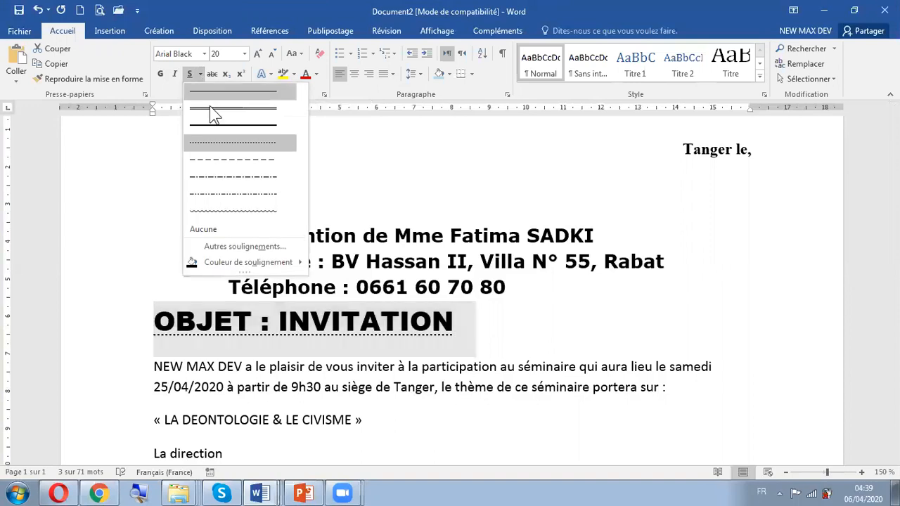
mouse_move(249, 261)
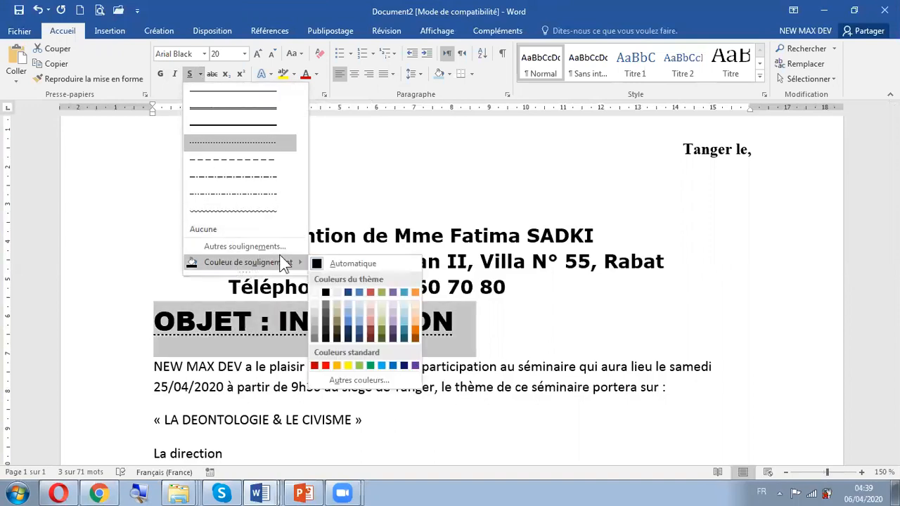
click(370, 365)
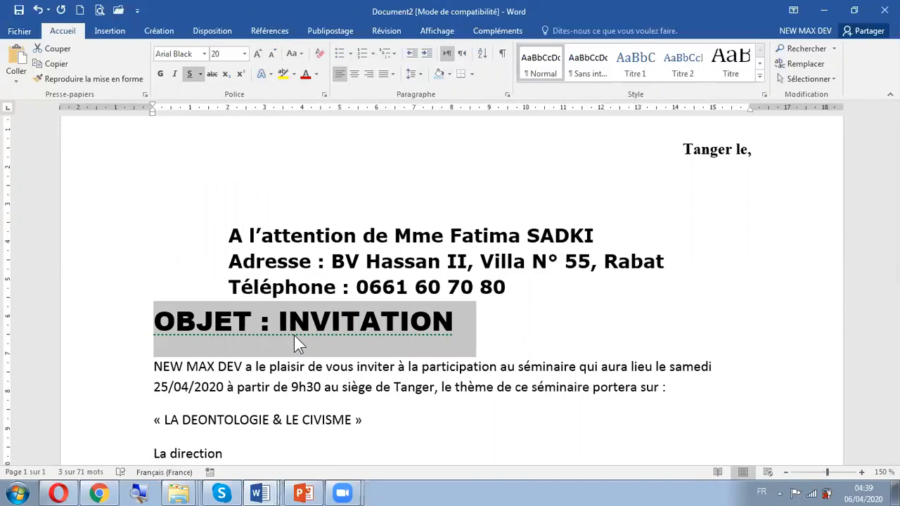
Colour the "OBJET : INVITATION" text standard blue and center the line
click(317, 75)
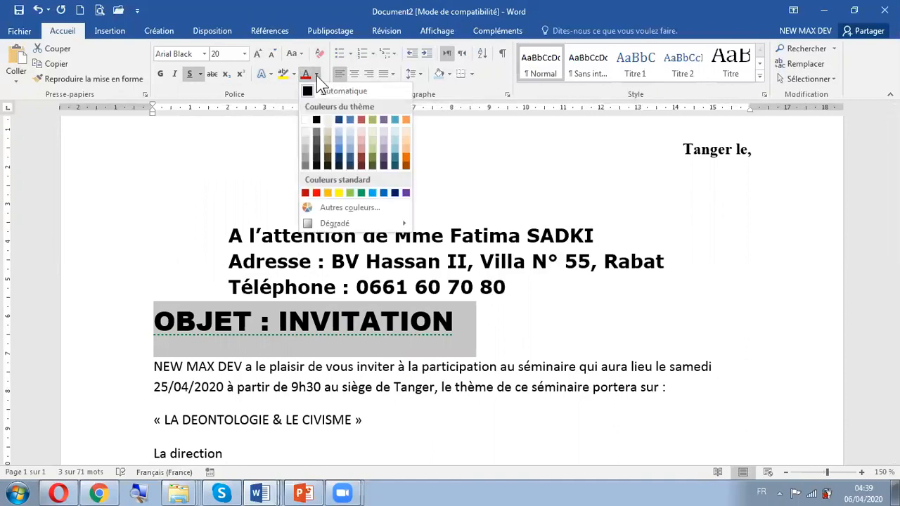
click(385, 194)
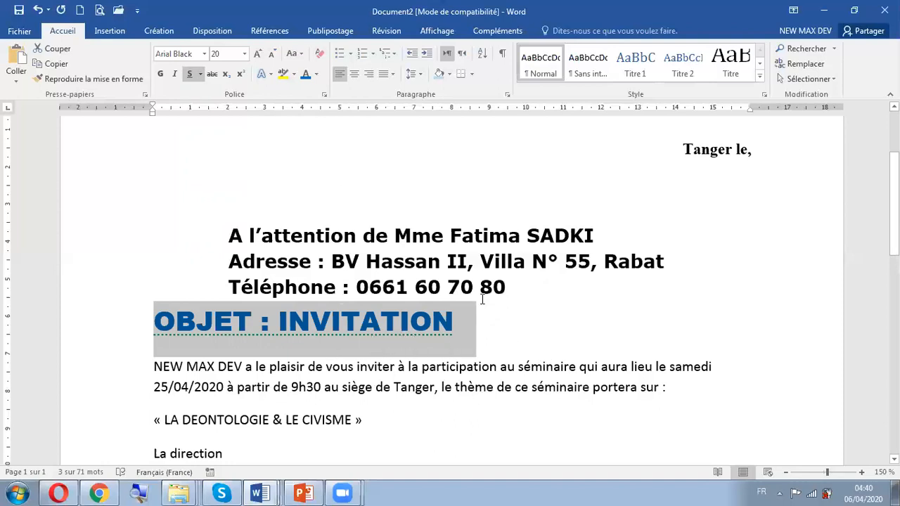
click(354, 78)
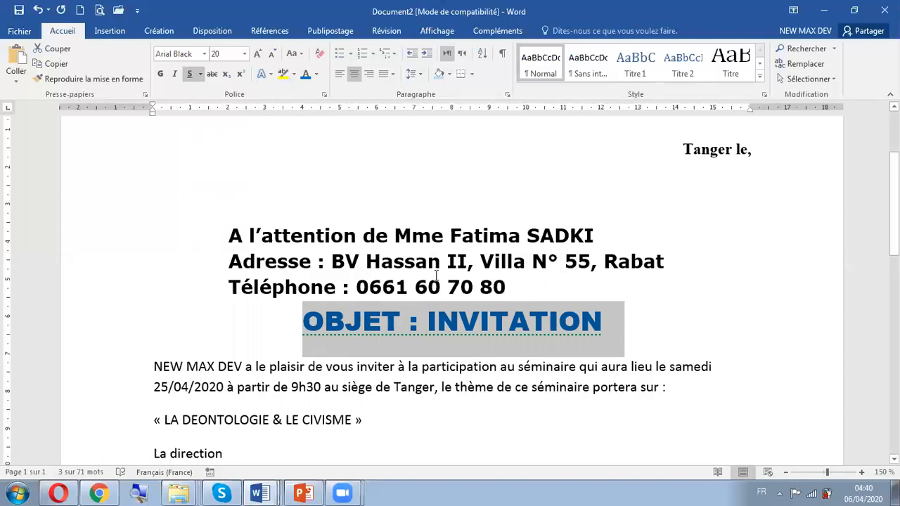
Set the spacing before the "OBJET : INVITATION" paragraph to 54 pt
click(215, 31)
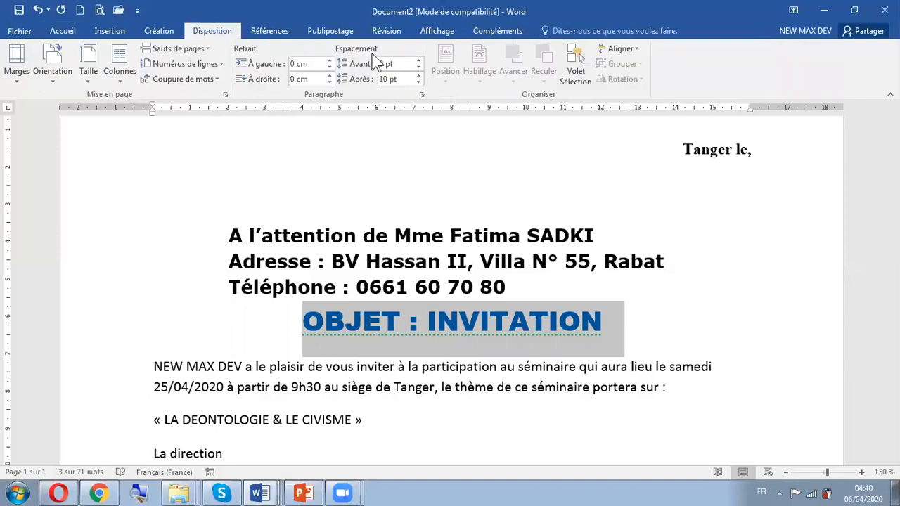
click(420, 61)
click(420, 62)
click(420, 61)
click(420, 61)
click(420, 61)
click(421, 61)
click(420, 62)
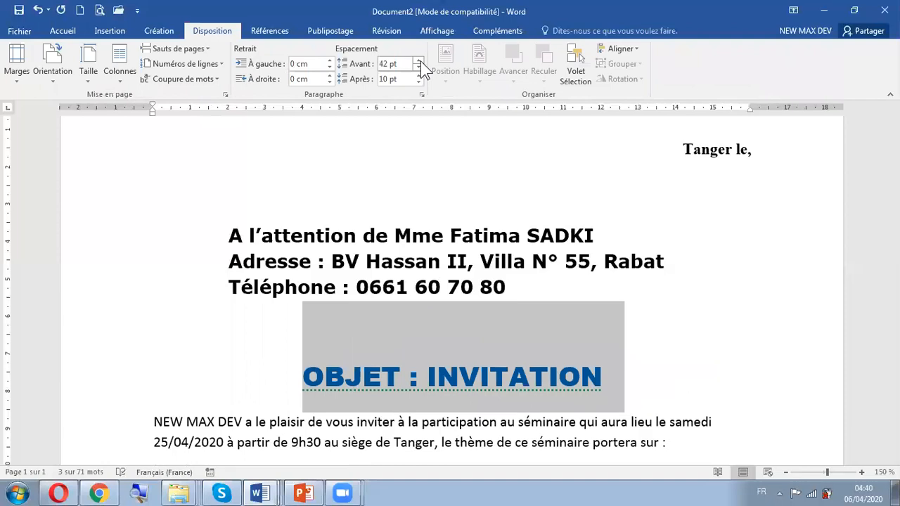
click(420, 61)
click(420, 61)
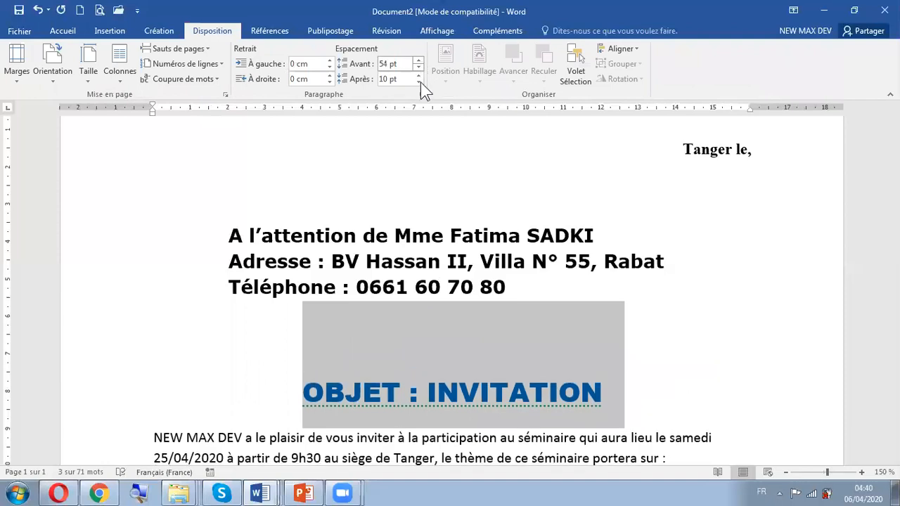
Set the spacing after the "OBJET : INVITATION" paragraph to 54 pt
click(419, 77)
click(419, 77)
click(419, 77)
click(419, 77)
click(419, 76)
click(419, 76)
click(419, 77)
click(419, 77)
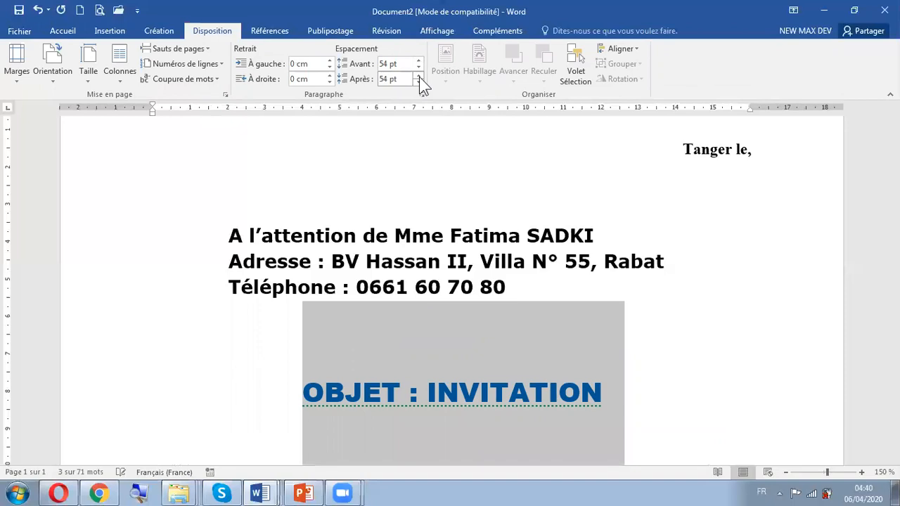
Choose a box border with the triple line that has a thick middle stroke for the "OBJET : INVITATION" paragraph
scroll(440, 301, down, 3)
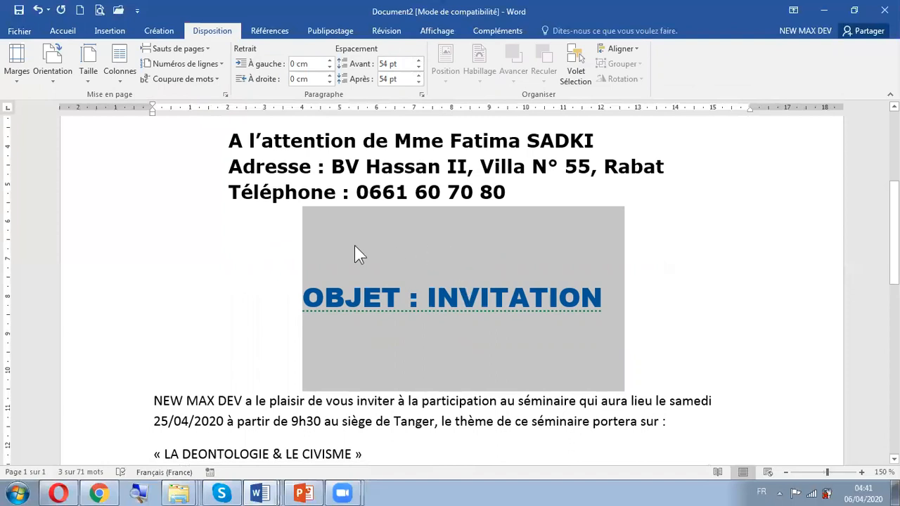
click(54, 31)
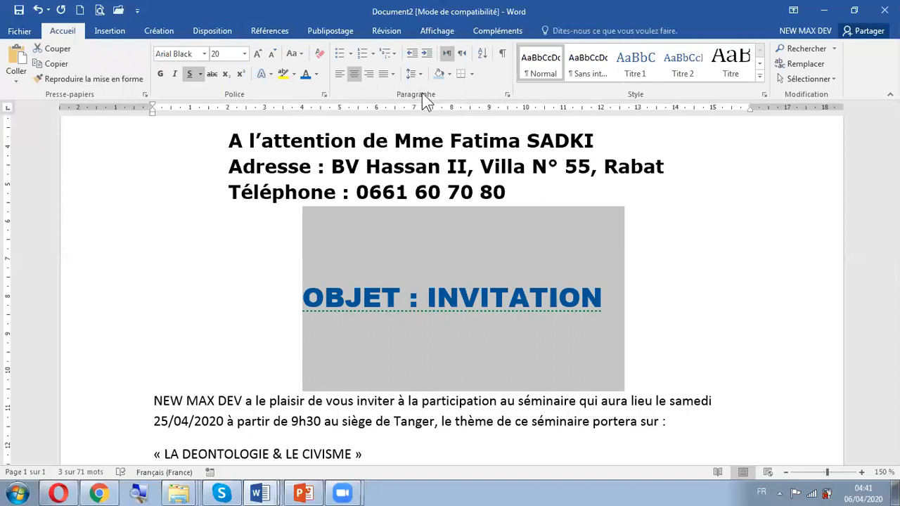
click(472, 74)
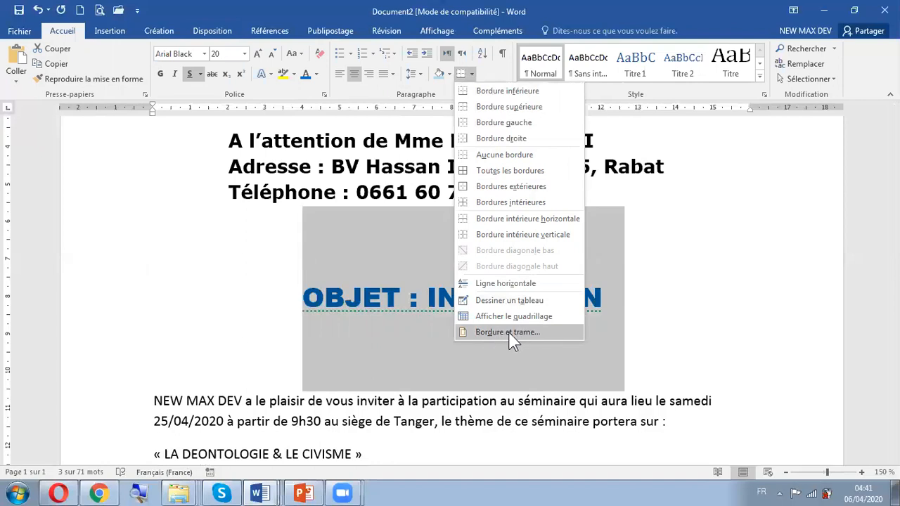
click(511, 337)
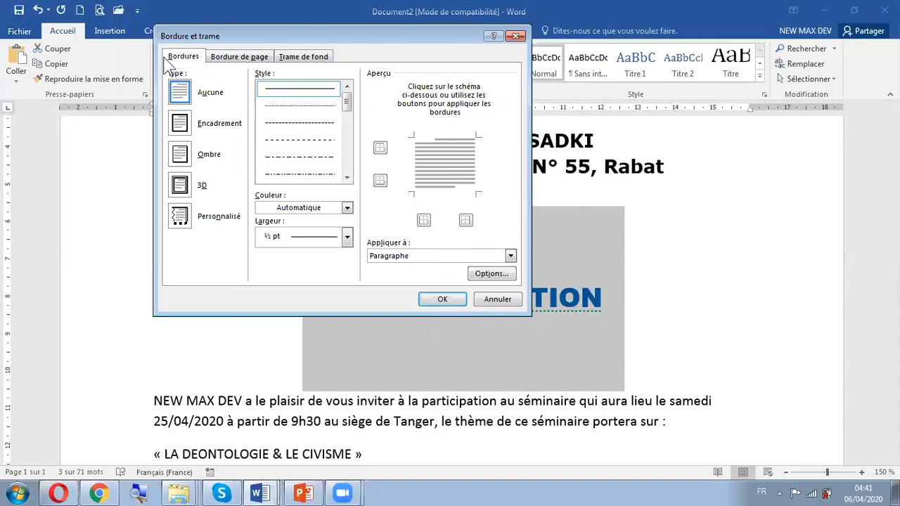
click(180, 127)
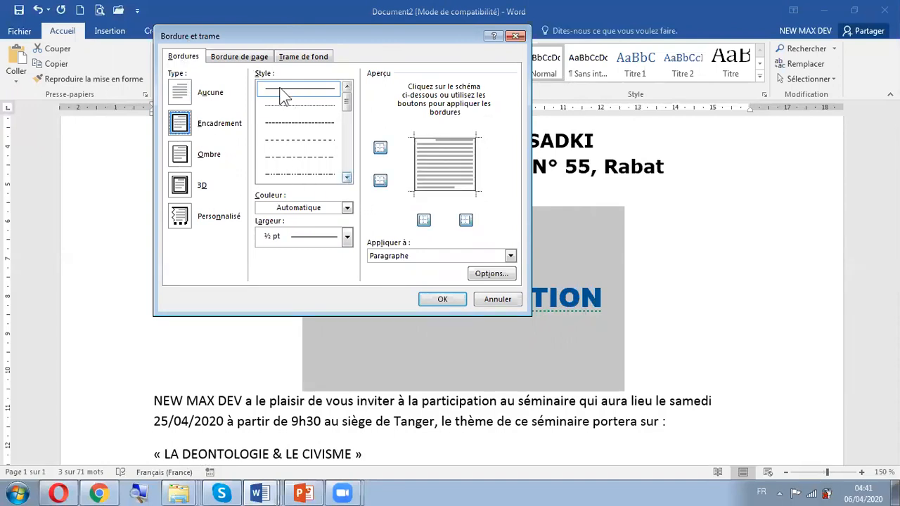
click(347, 178)
click(347, 178)
click(347, 178)
click(346, 177)
click(345, 177)
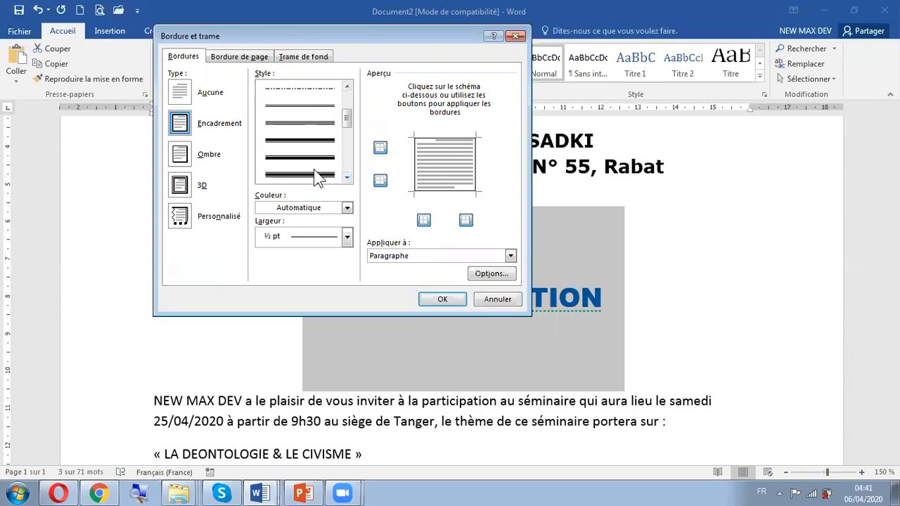
click(315, 175)
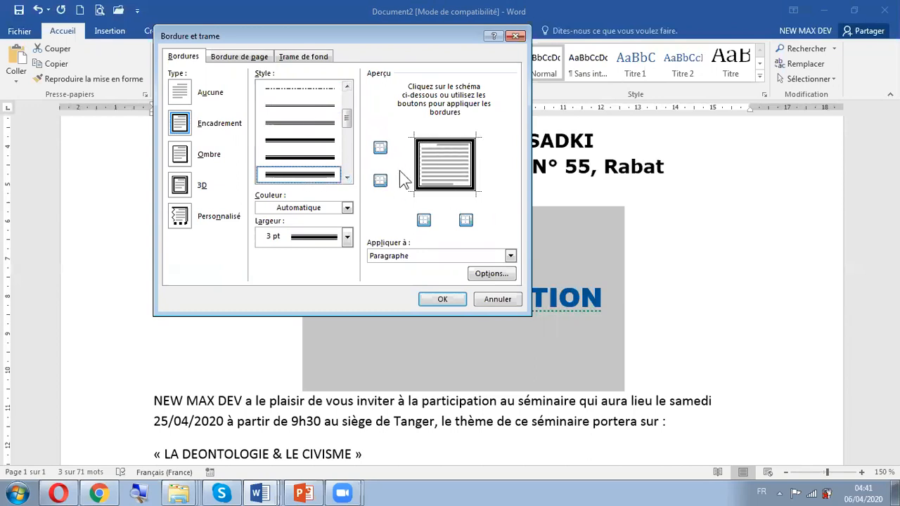
Set the subject paragraph's border colour to standard blue and its width to 2 ¼ pt
click(303, 209)
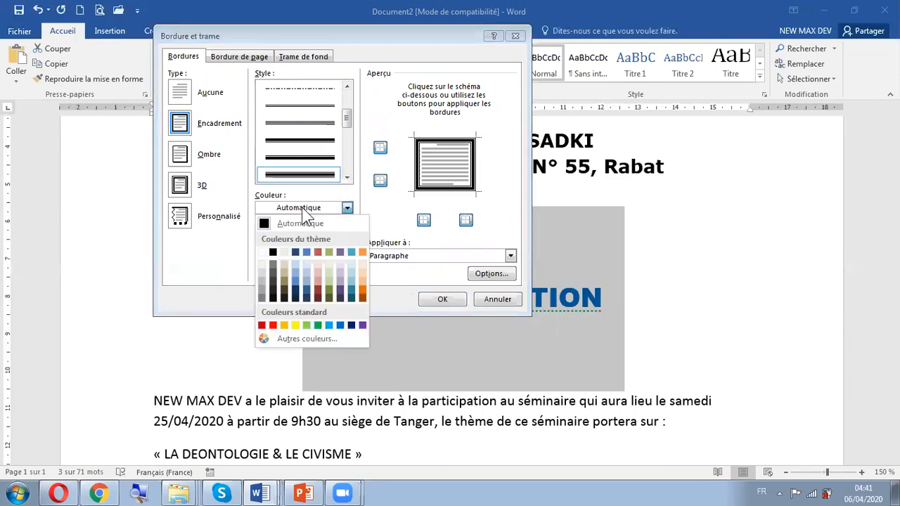
click(340, 325)
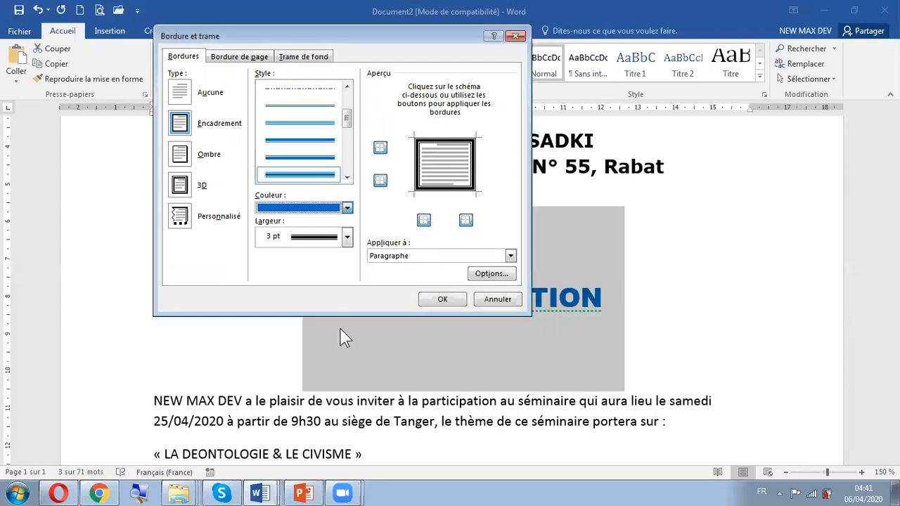
click(290, 239)
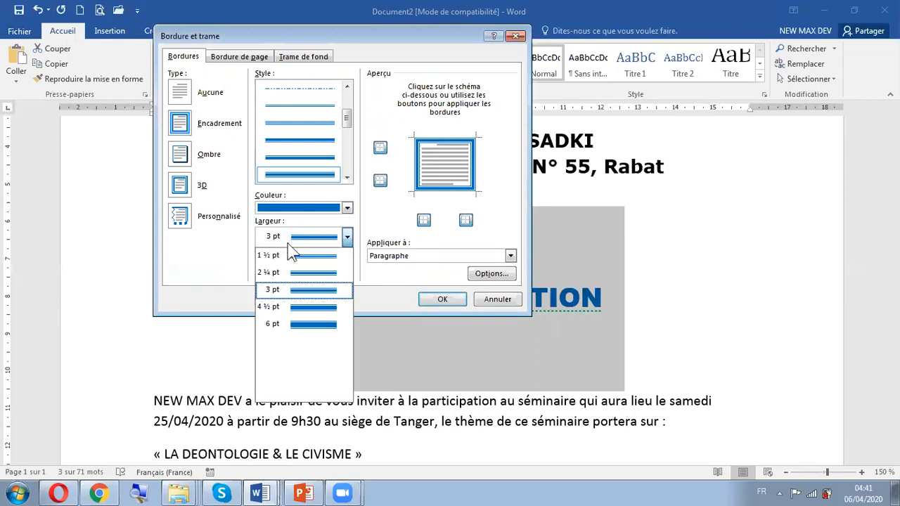
click(295, 271)
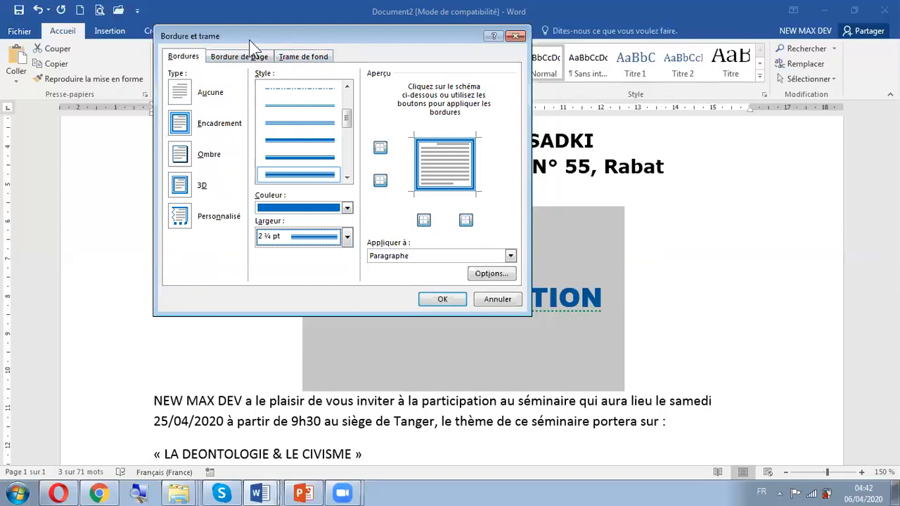
Fill the "OBJET : INVITATION" paragraph's background with light aqua and apply the border and shading
click(303, 59)
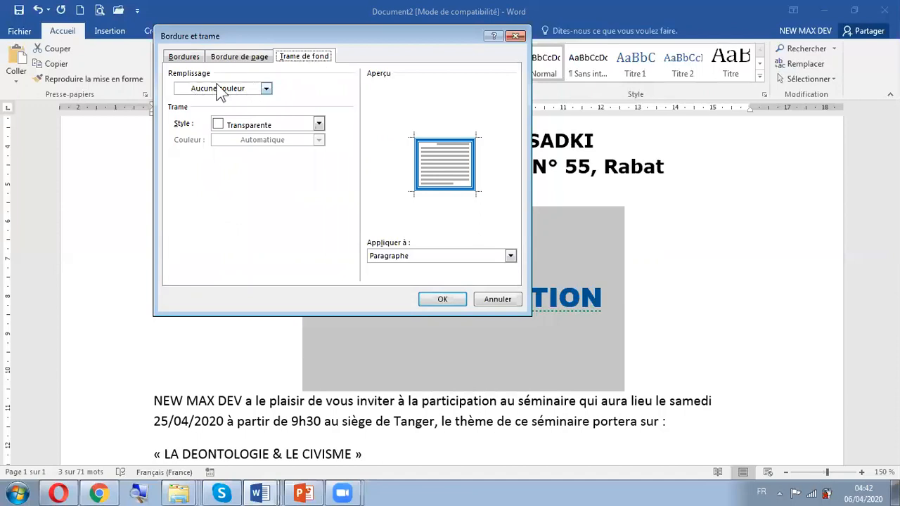
click(266, 89)
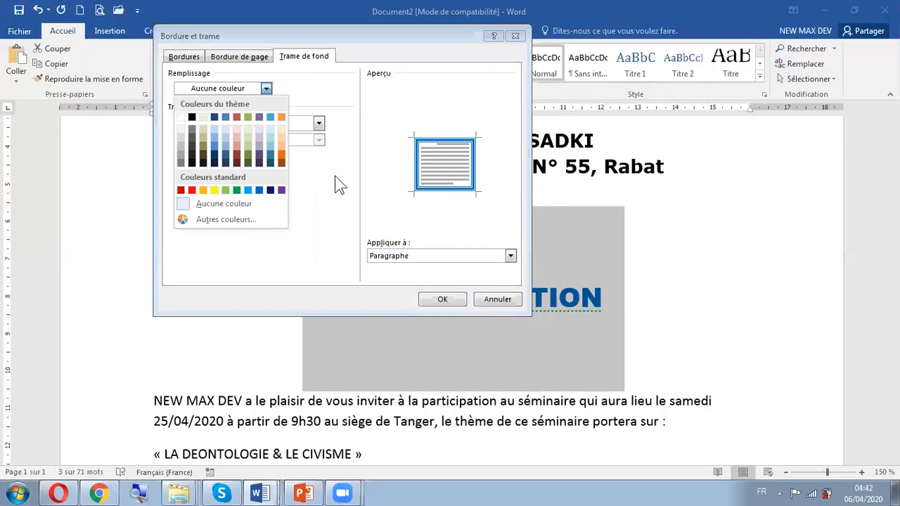
click(270, 137)
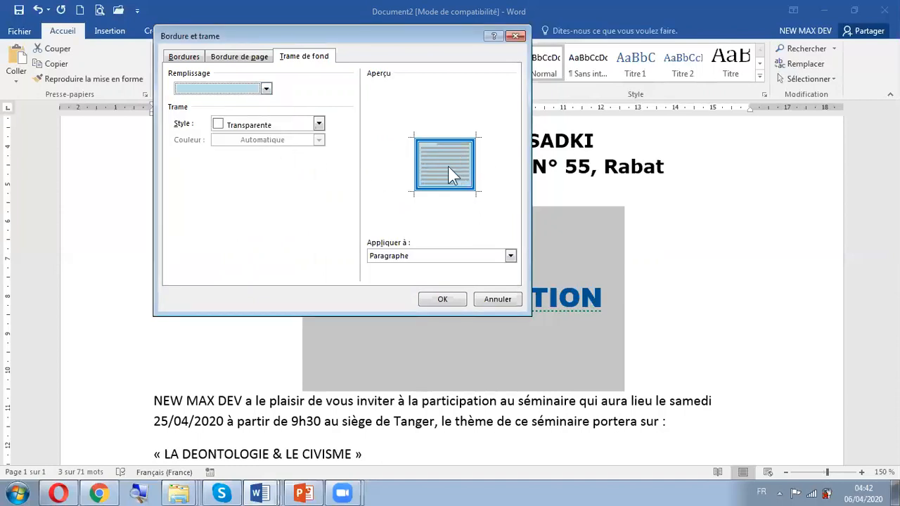
click(443, 299)
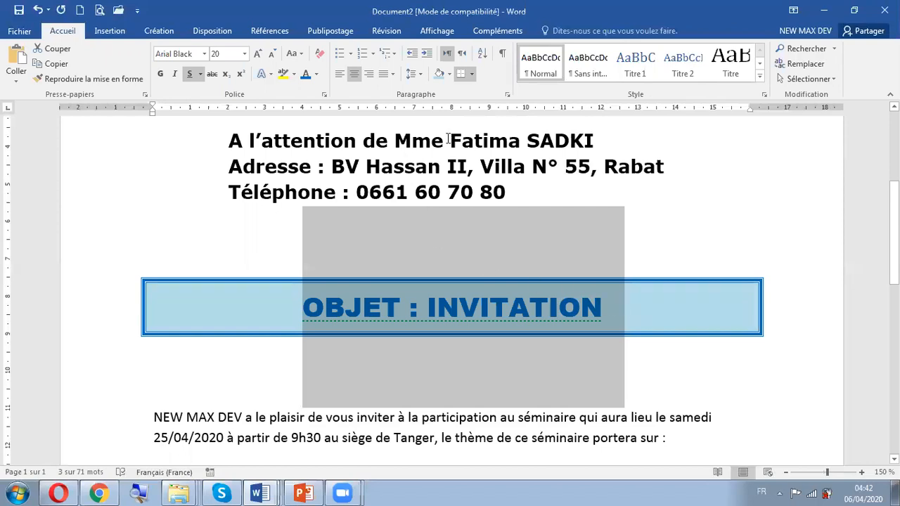
Try light red shading on the "OBJET : INVITATION" paragraph and switch it back to light aqua
click(449, 72)
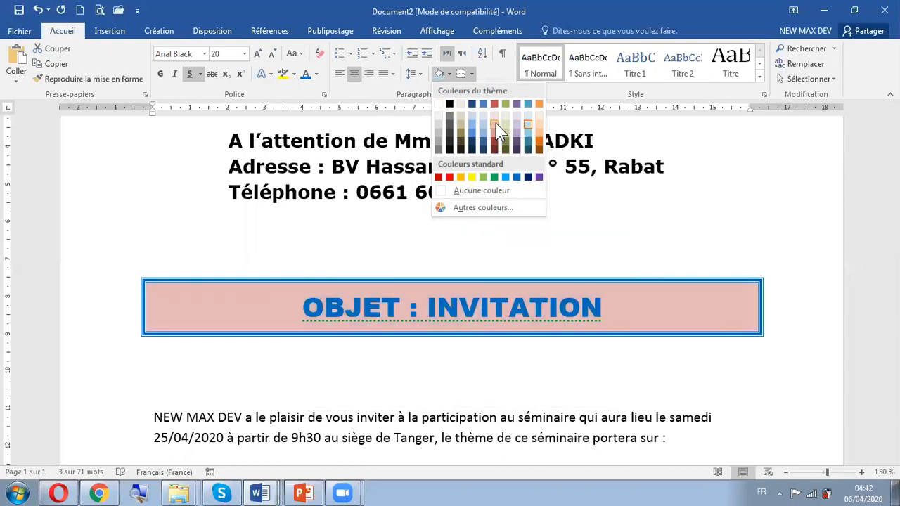
click(495, 123)
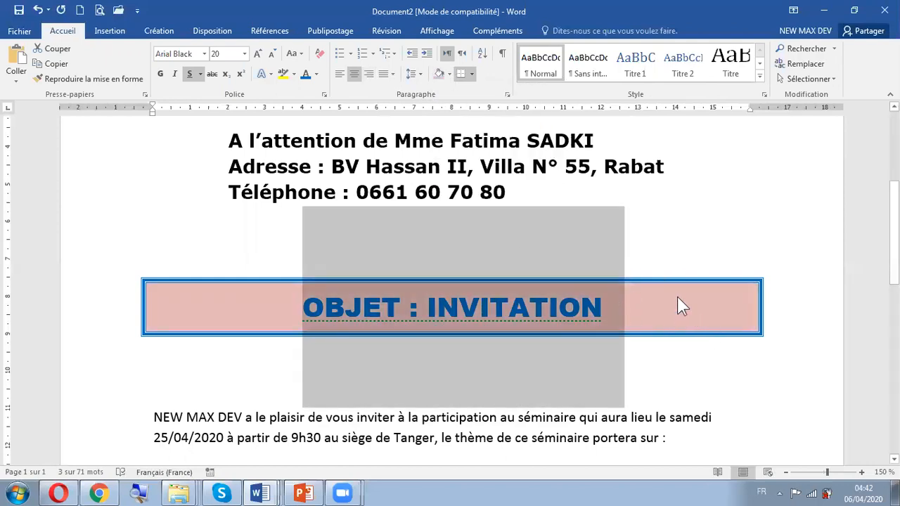
click(450, 73)
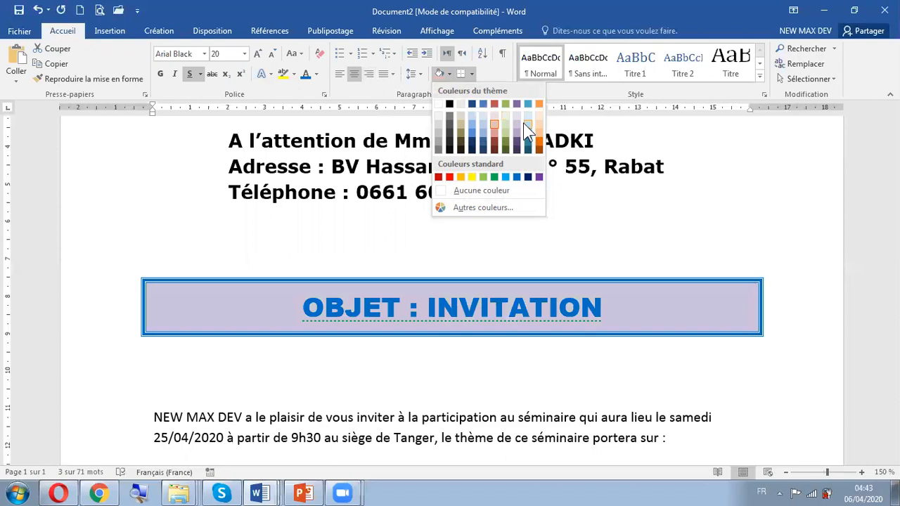
click(527, 123)
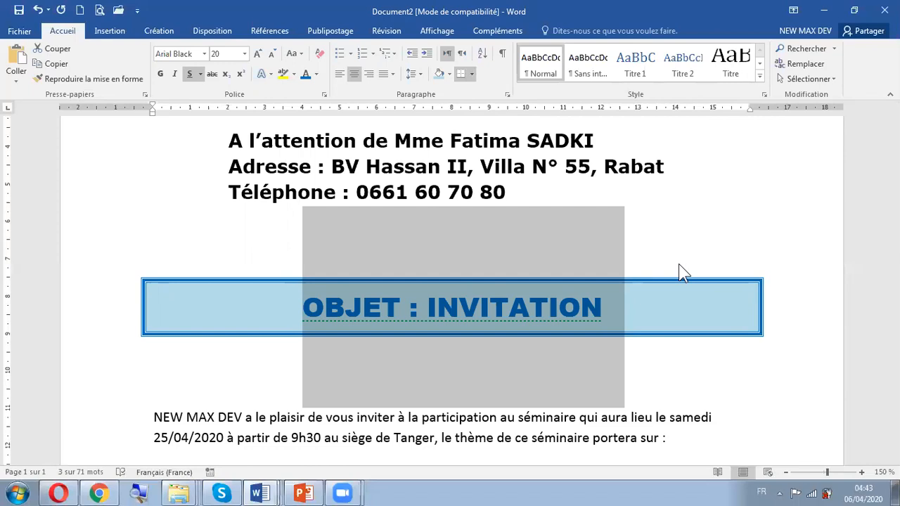
Increase the left and right indents of the "OBJET : INVITATION" paragraph equally to narrow its bordered box around the text
click(217, 35)
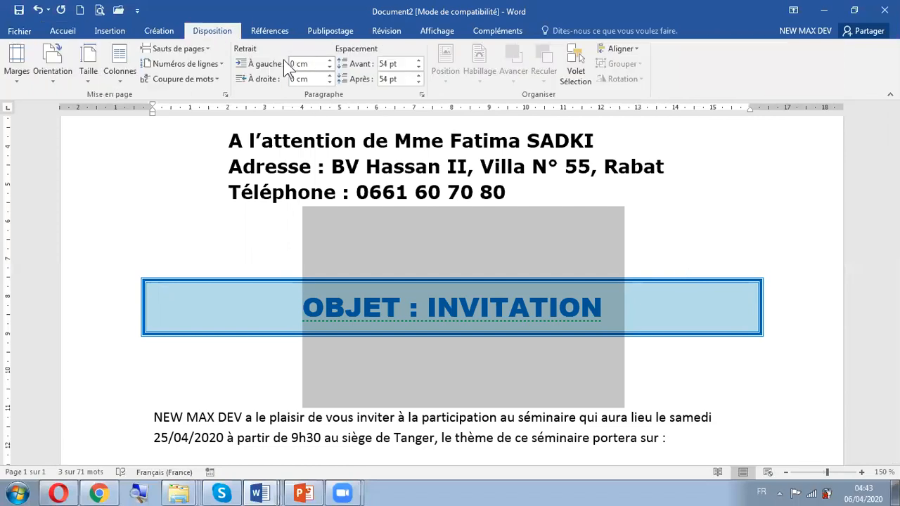
click(329, 62)
drag(328, 61, 328, 83)
click(328, 82)
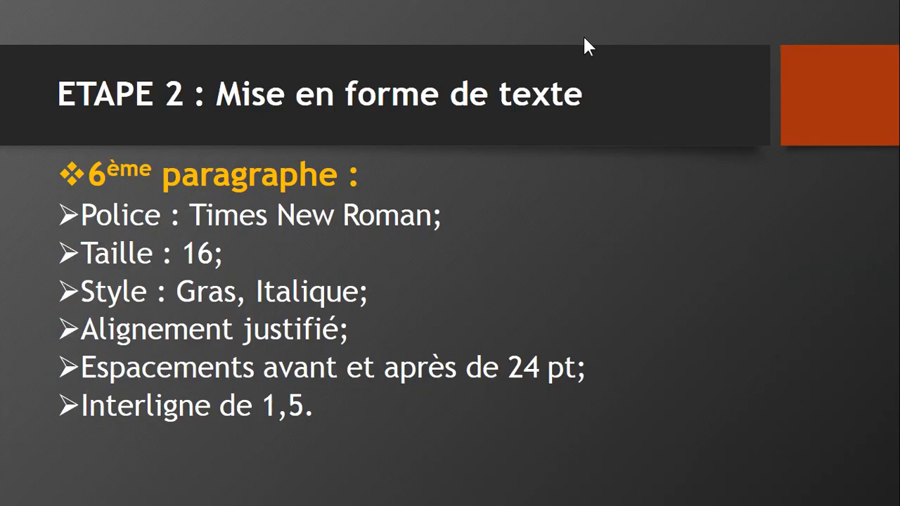
Switch to Word and format the "NEW MAX DEV a le plaisir de vous inviter" paragraph as Times New Roman, size 16, bold and italic
key(alt+Tab)
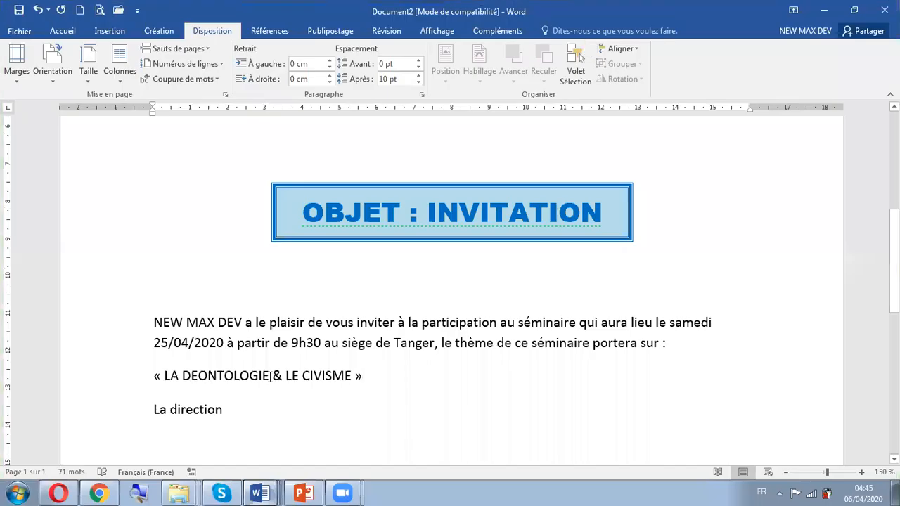
click(122, 327)
shift+click(127, 345)
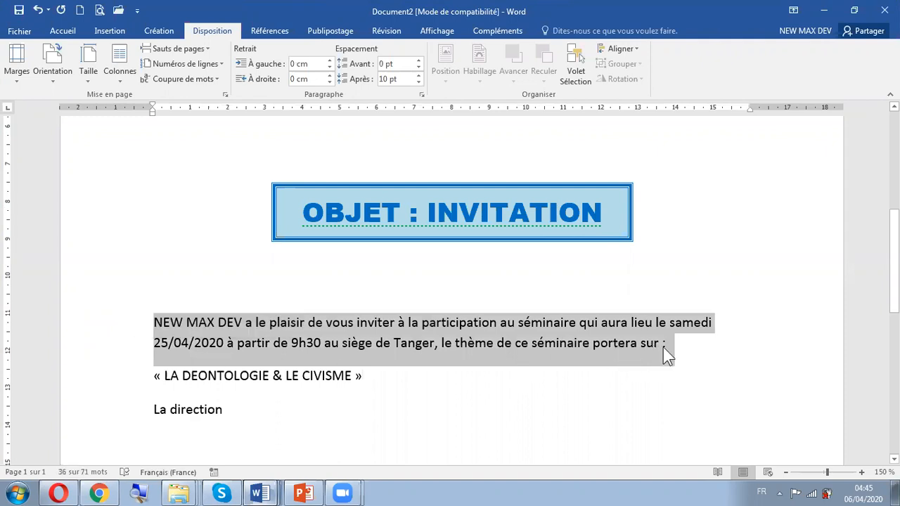
click(63, 31)
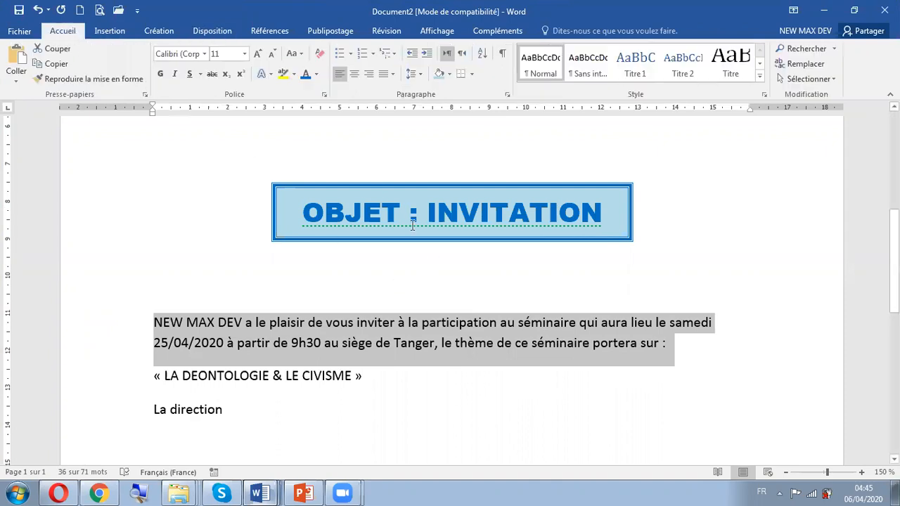
click(204, 54)
click(232, 119)
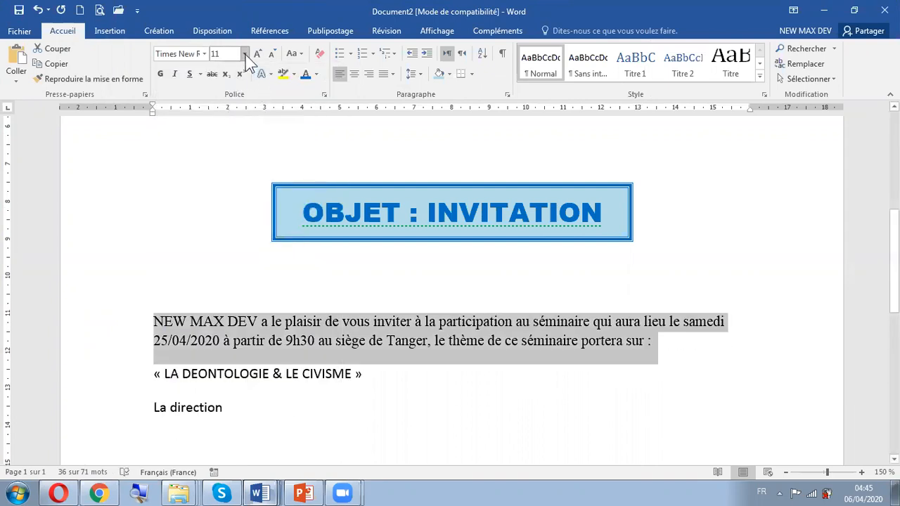
click(245, 55)
click(225, 140)
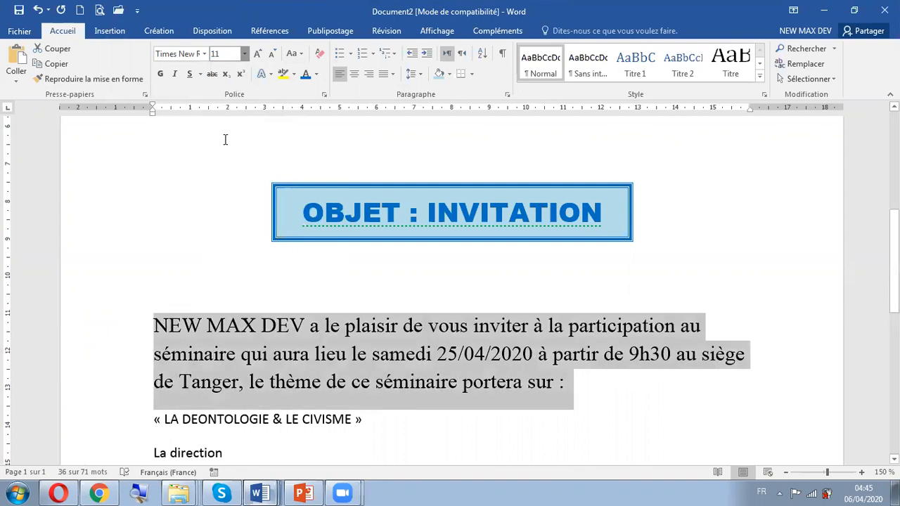
click(161, 74)
click(175, 75)
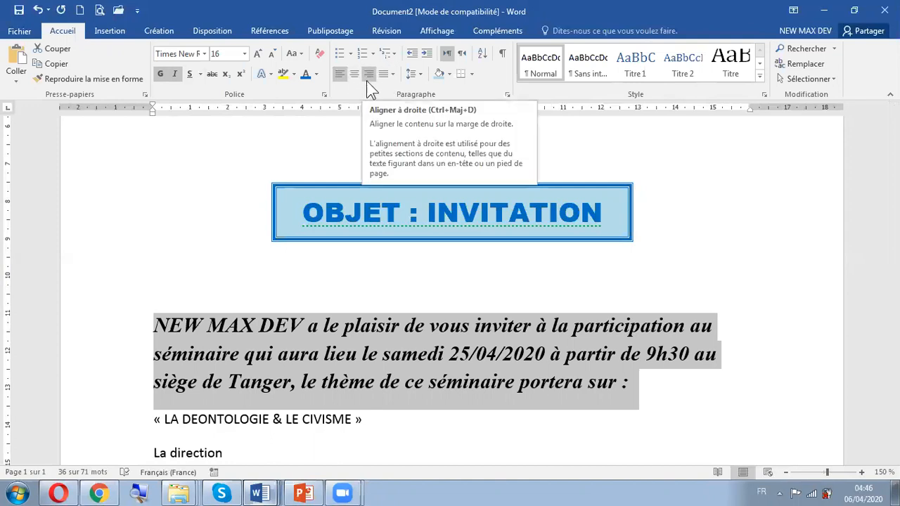
Justify the "NEW MAX DEV a le plaisir de vous inviter" paragraph
click(385, 81)
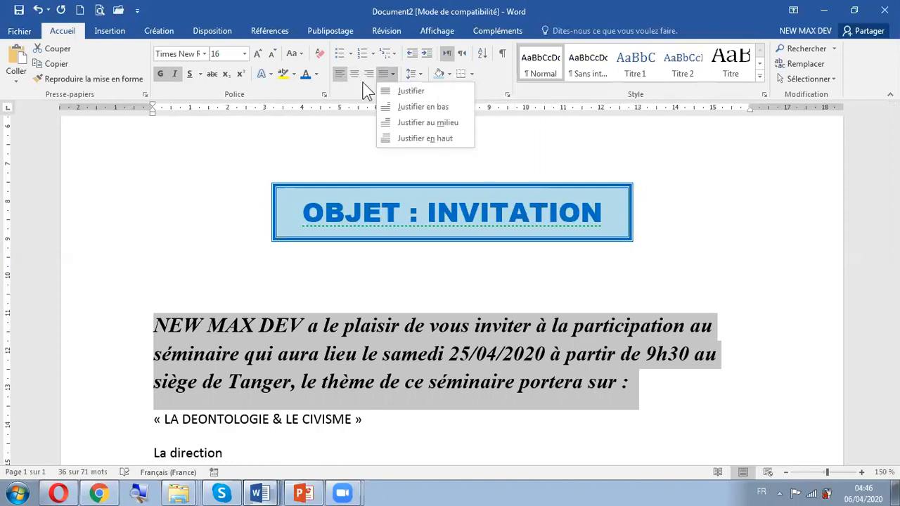
click(361, 92)
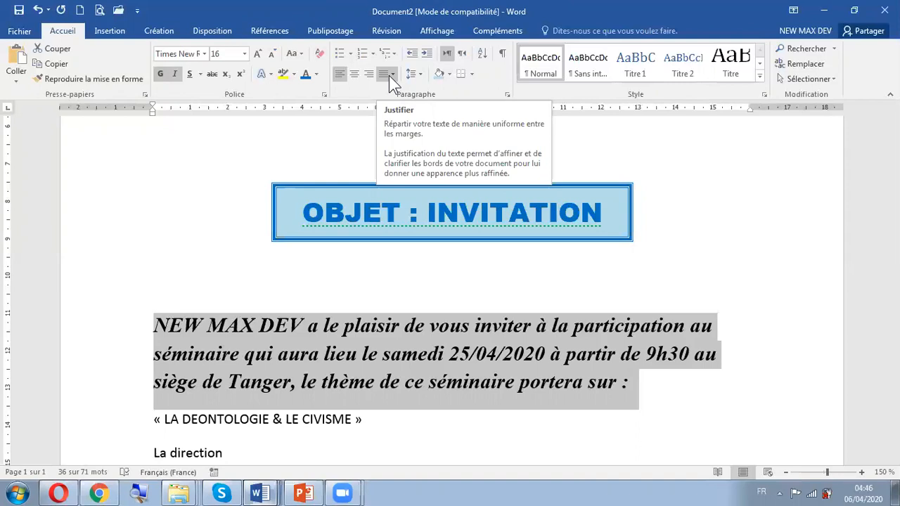
click(390, 74)
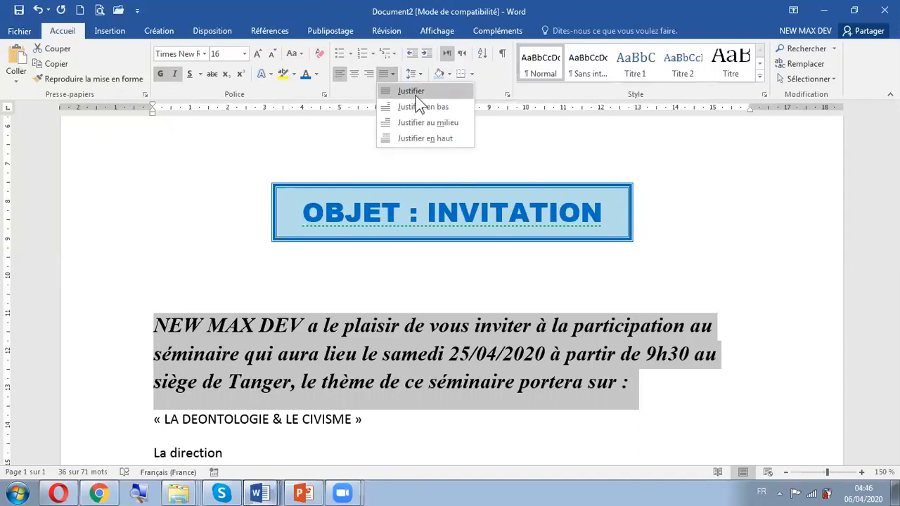
click(416, 93)
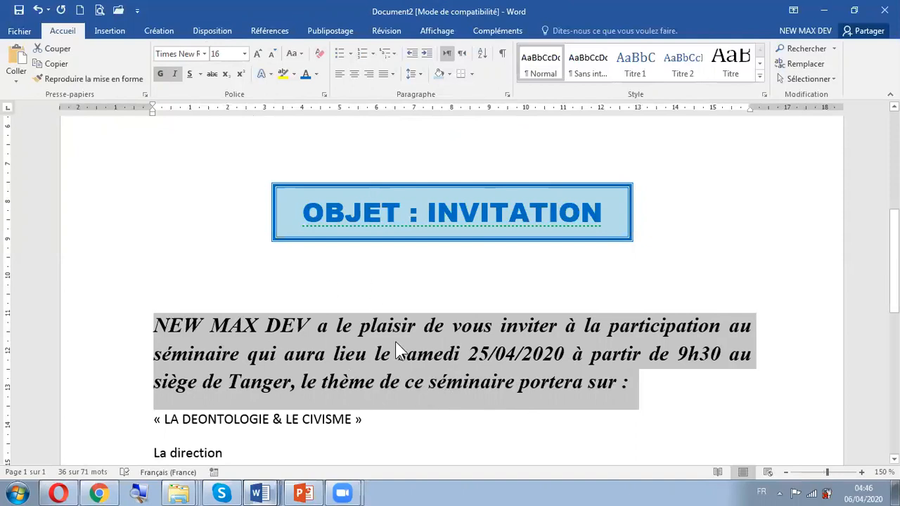
Set the spacing before the "NEW MAX DEV" paragraph to 24 pt in its paragraph settings
right_click(434, 355)
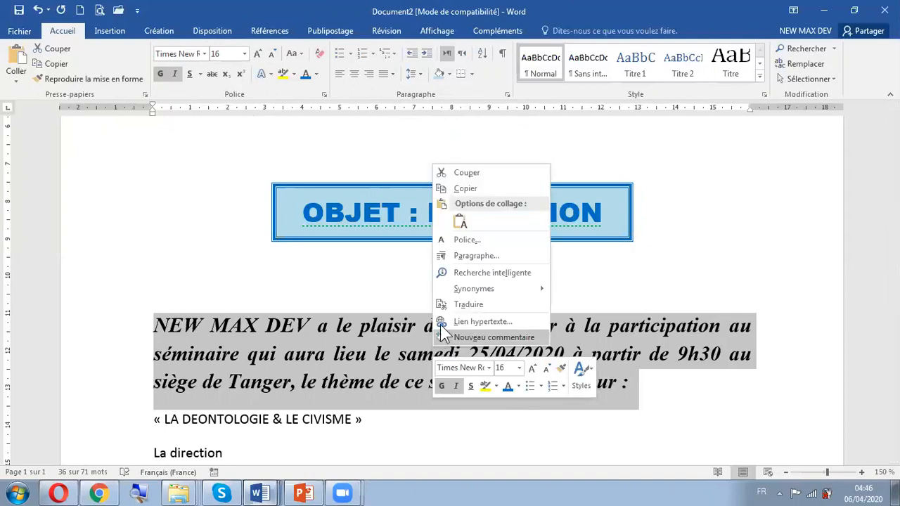
click(489, 255)
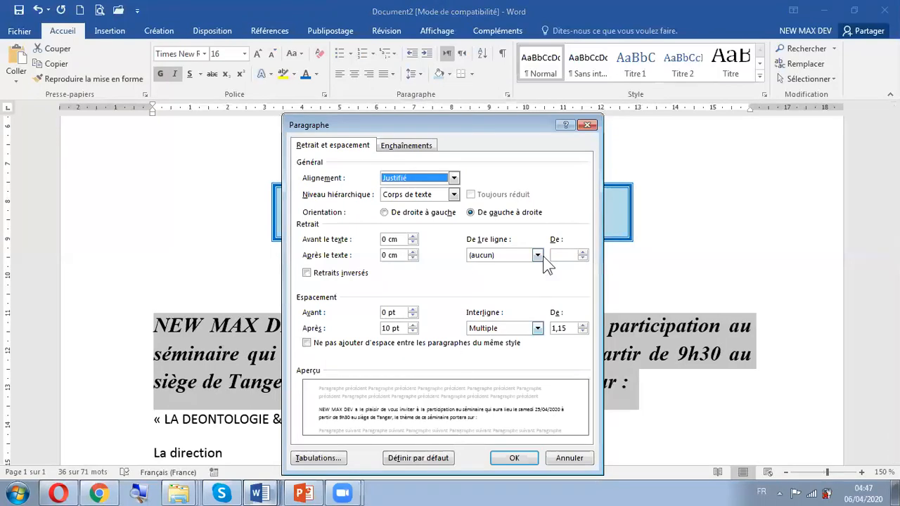
click(412, 310)
click(413, 310)
click(413, 310)
click(412, 310)
click(412, 310)
click(413, 316)
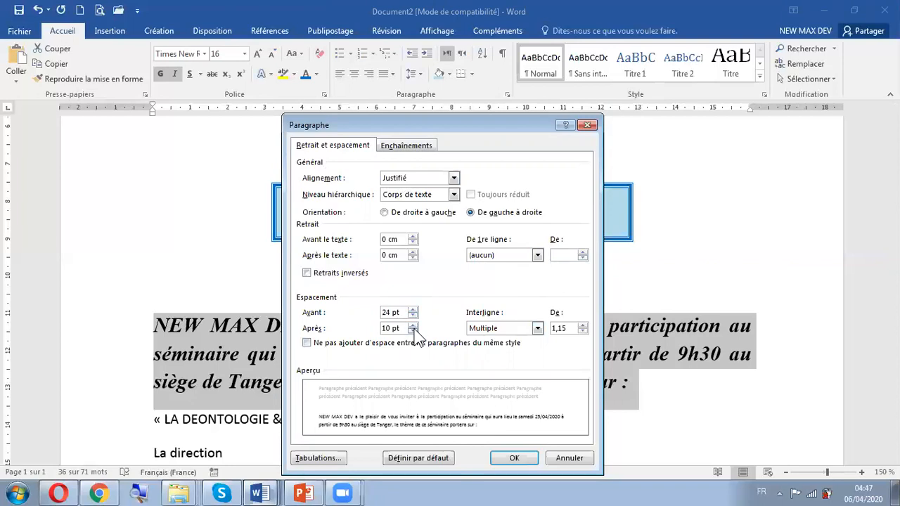
Set the spacing after the "NEW MAX DEV" paragraph to 24 pt
click(413, 325)
click(414, 326)
click(413, 326)
click(413, 325)
click(413, 331)
Set the line spacing of the "NEW MAX DEV" paragraph to Multiple 1,5 and apply the paragraph settings
click(582, 325)
drag(571, 329, 541, 328)
click(571, 328)
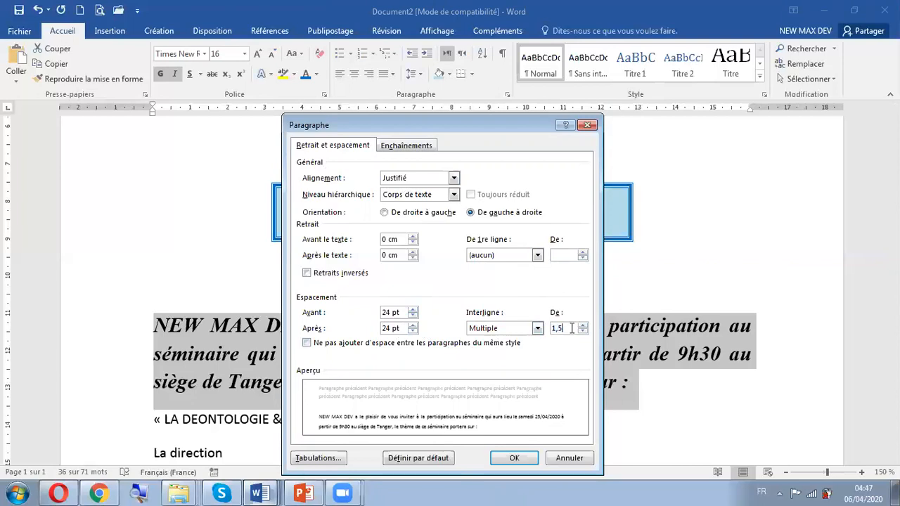
click(512, 456)
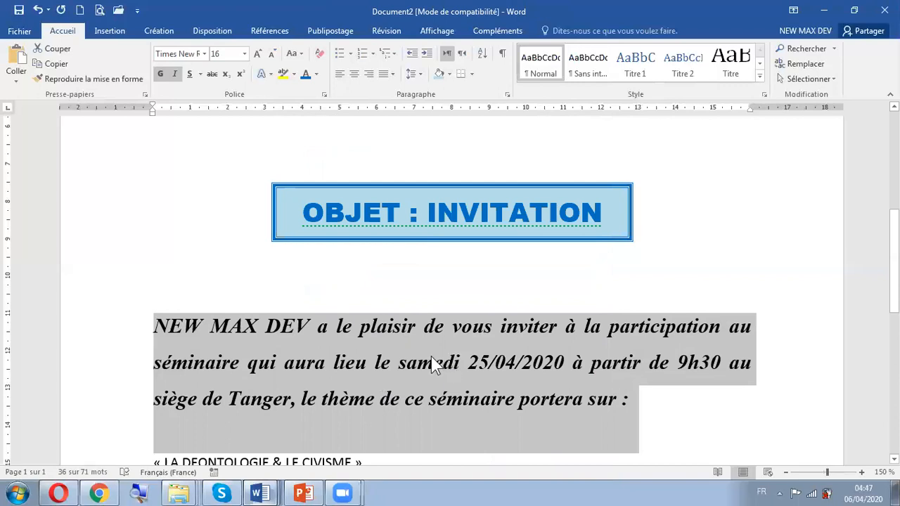
click(412, 75)
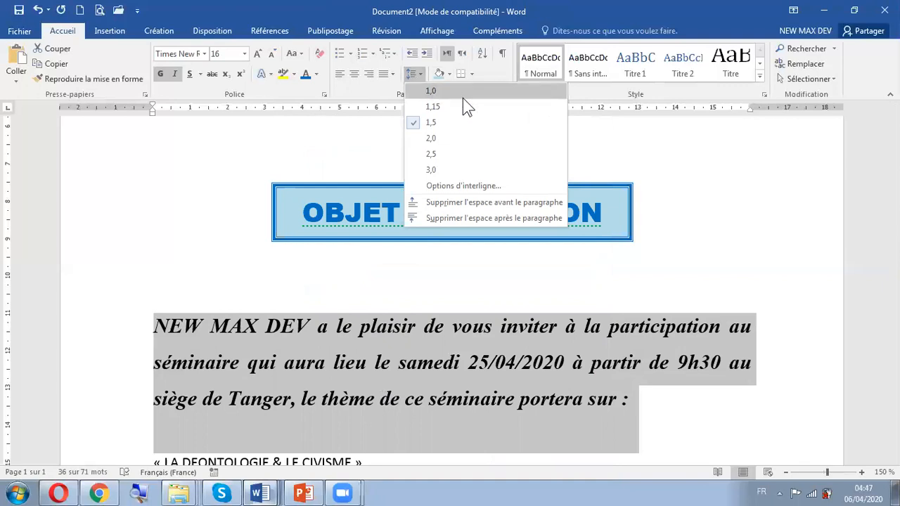
click(430, 123)
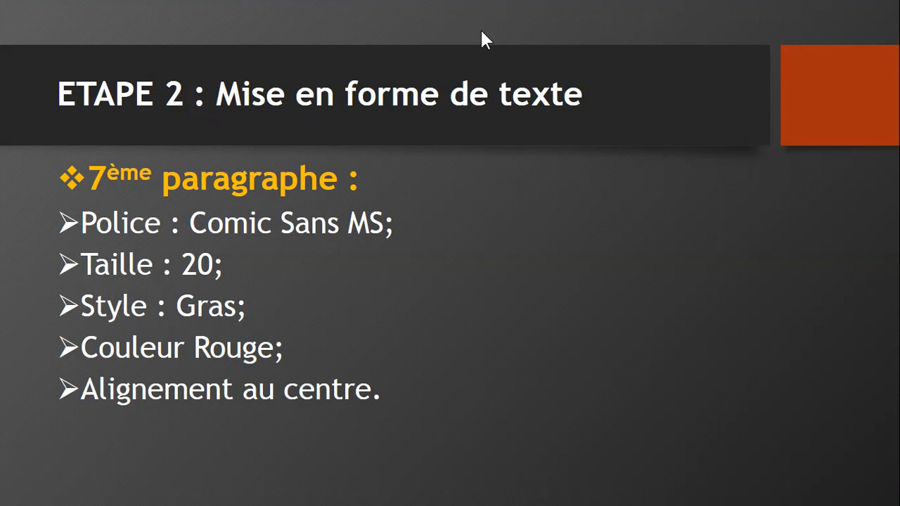
Switch to Word and format the "LA DEONTOLOGIE & LE CIVISME" line as Comic Sans MS, size 20, bold
key(alt+Tab)
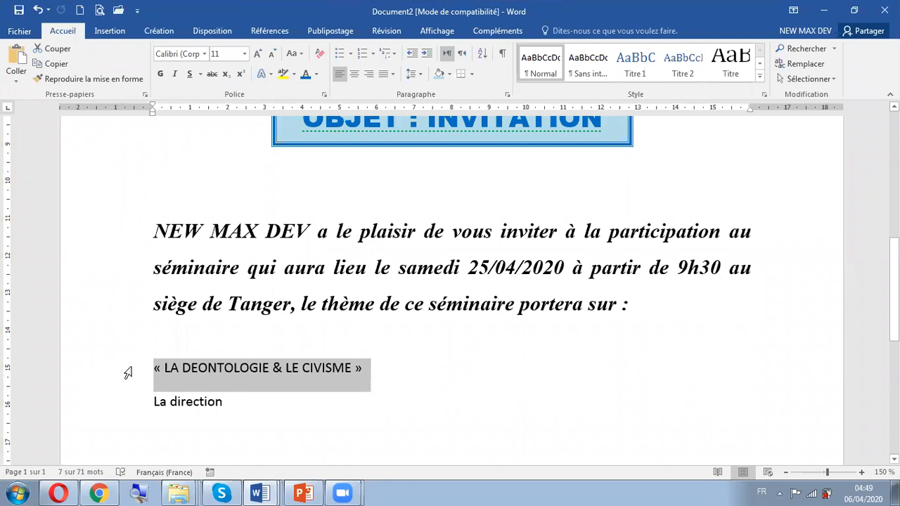
click(204, 55)
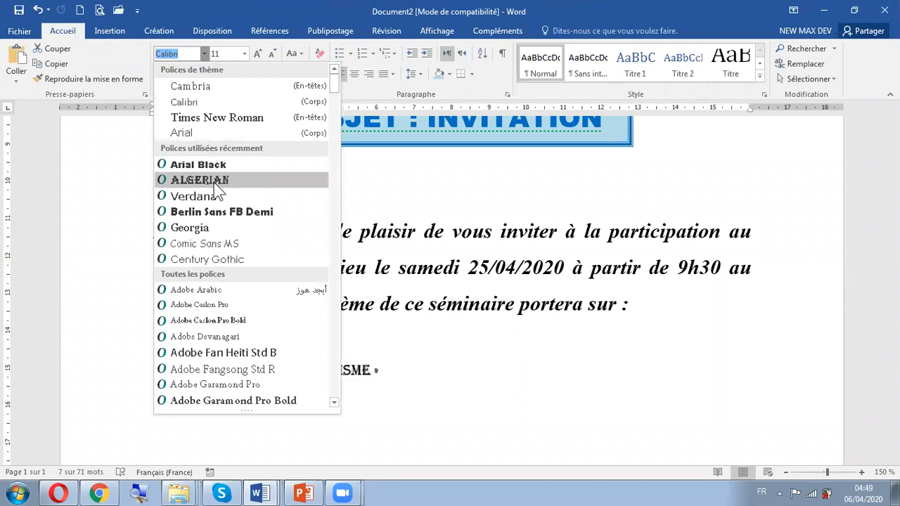
click(214, 244)
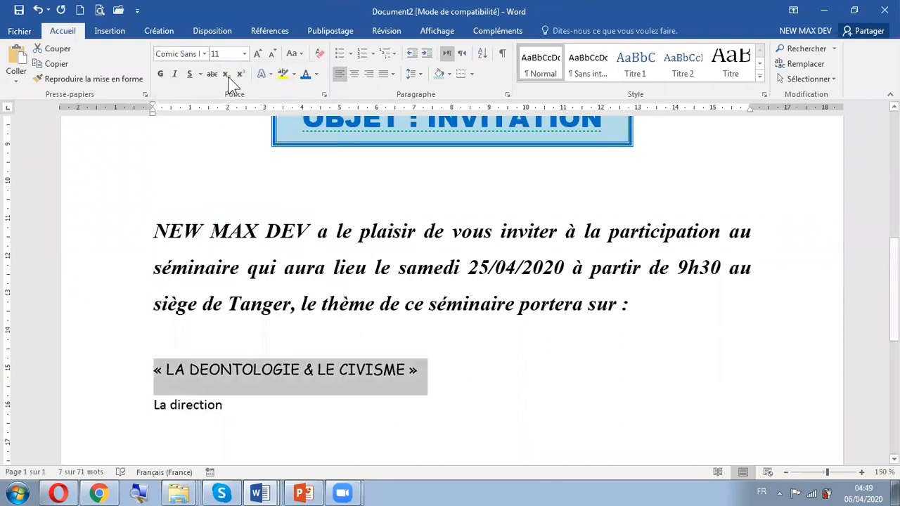
click(245, 54)
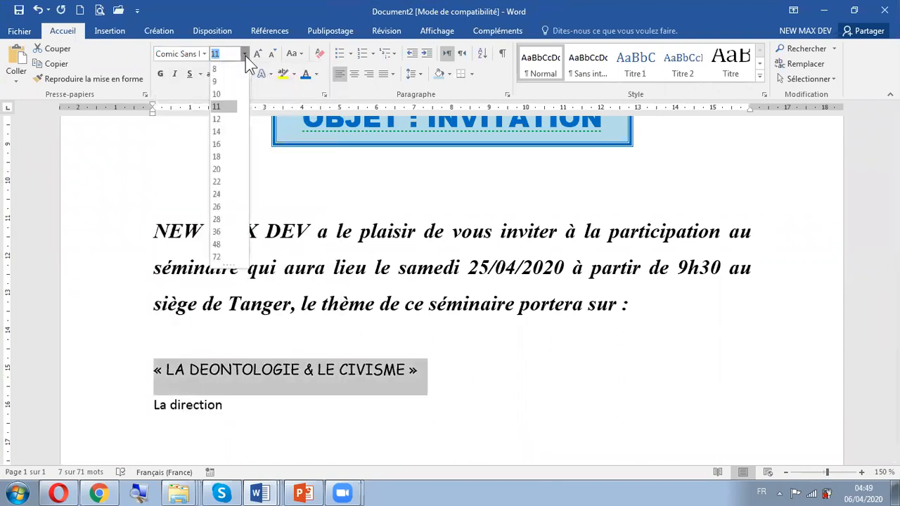
click(226, 170)
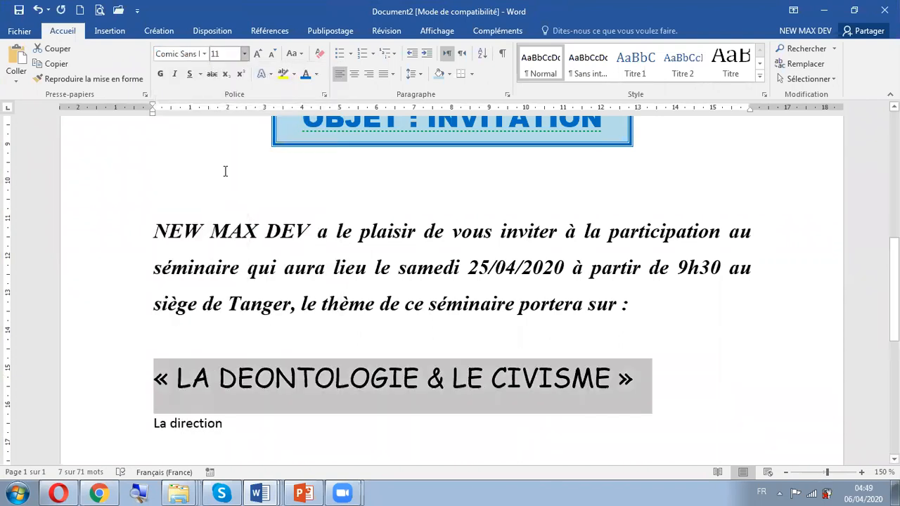
click(160, 75)
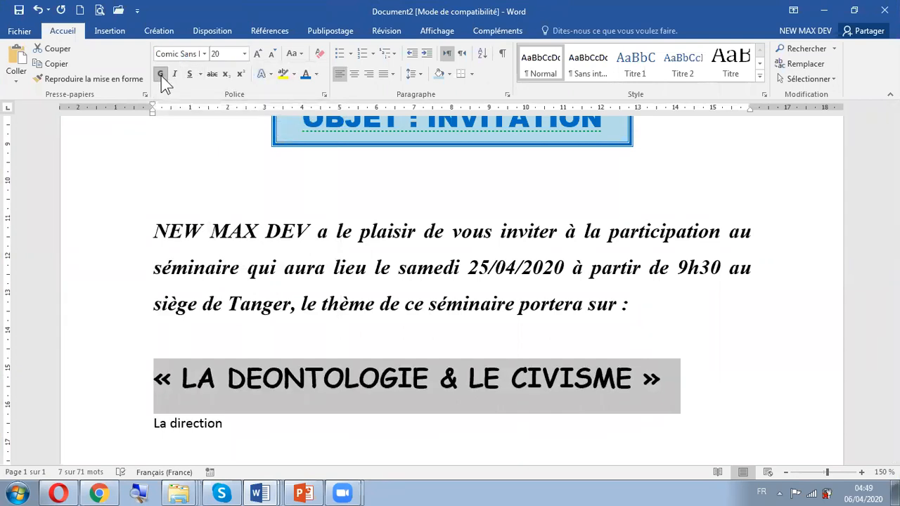
Colour the "LA DEONTOLOGIE & LE CIVISME" line standard red and centre it
click(316, 76)
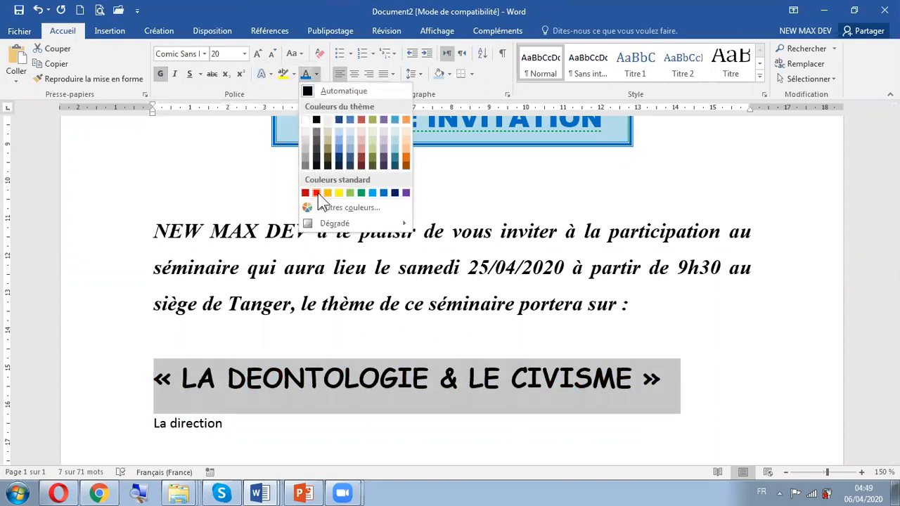
click(319, 192)
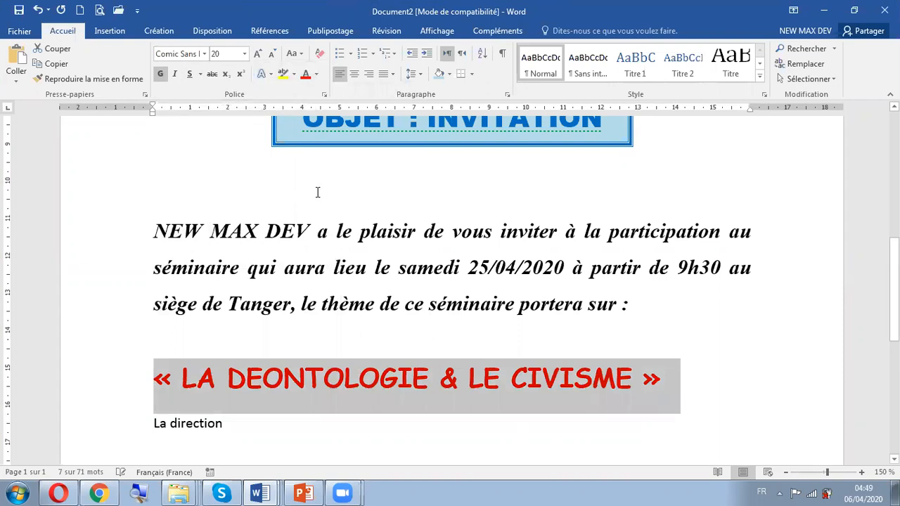
click(353, 79)
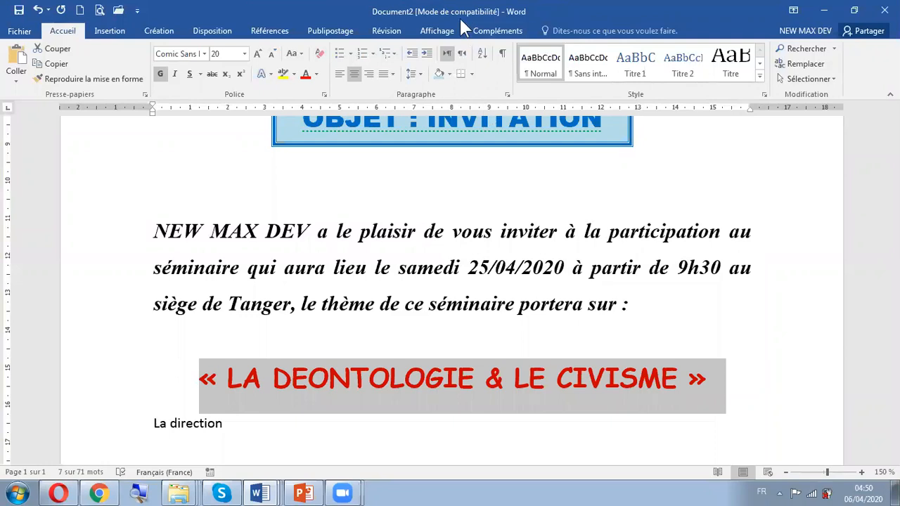
Consult the 8th-paragraph slide, return to Word and set the "La direction" line to Arial Black, size 15
key(alt+Tab)
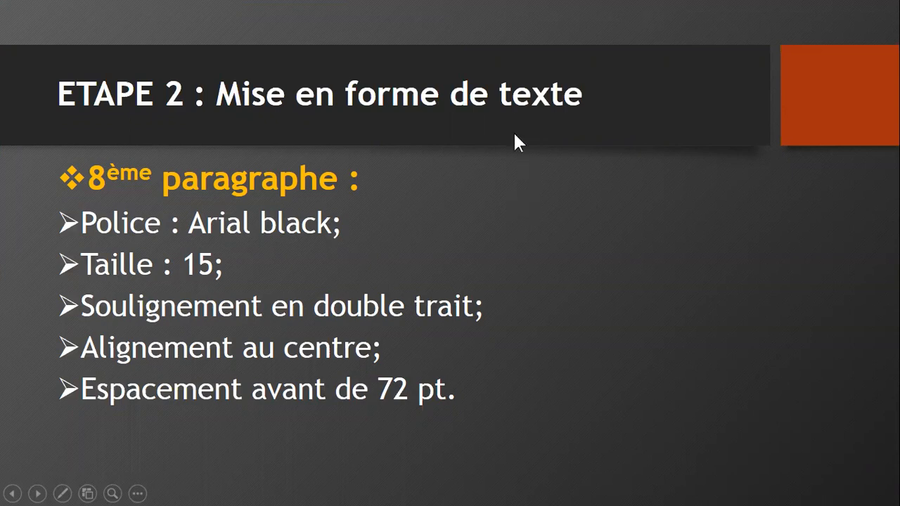
key(alt+Tab)
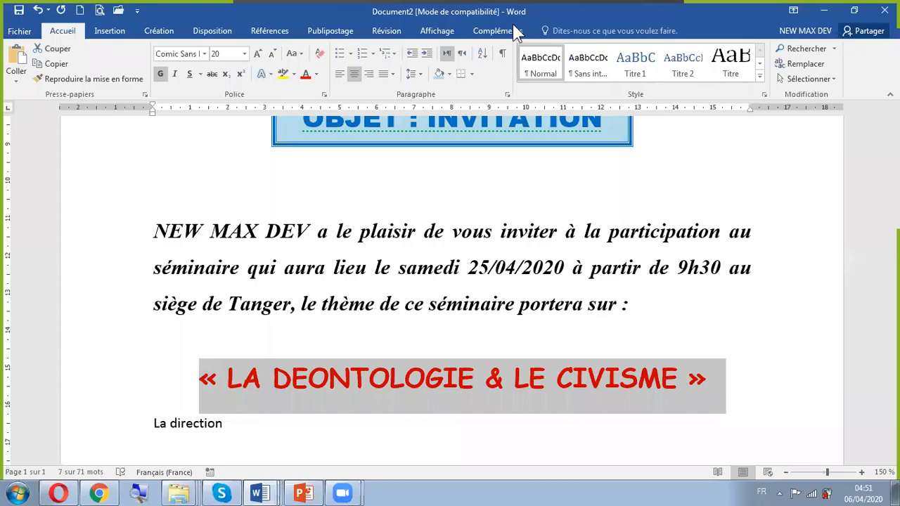
click(113, 431)
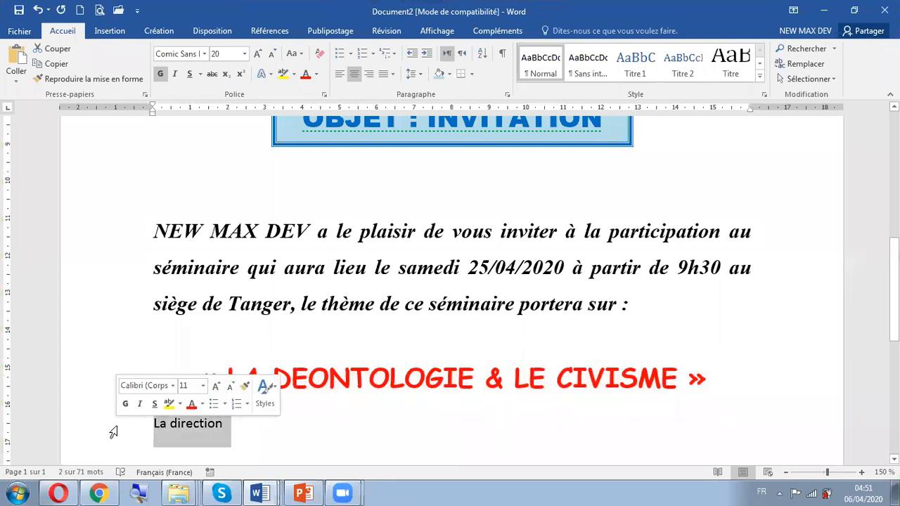
click(204, 54)
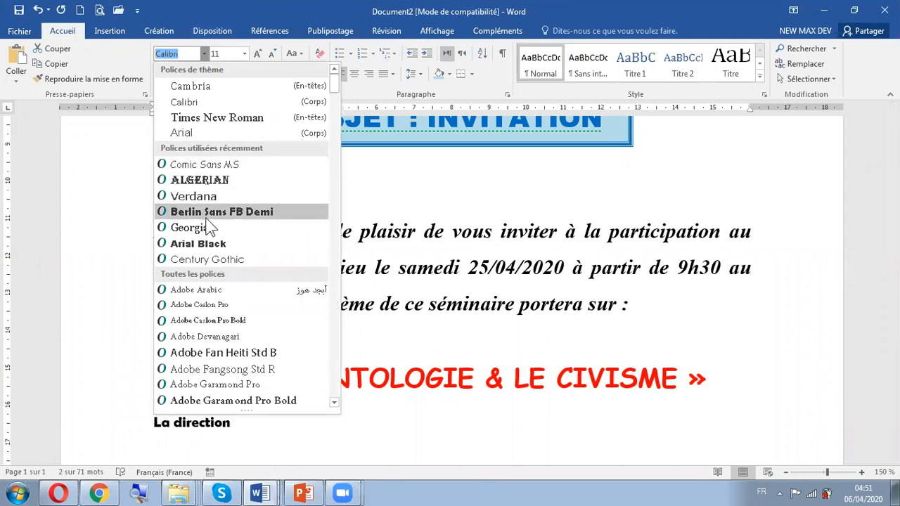
click(214, 244)
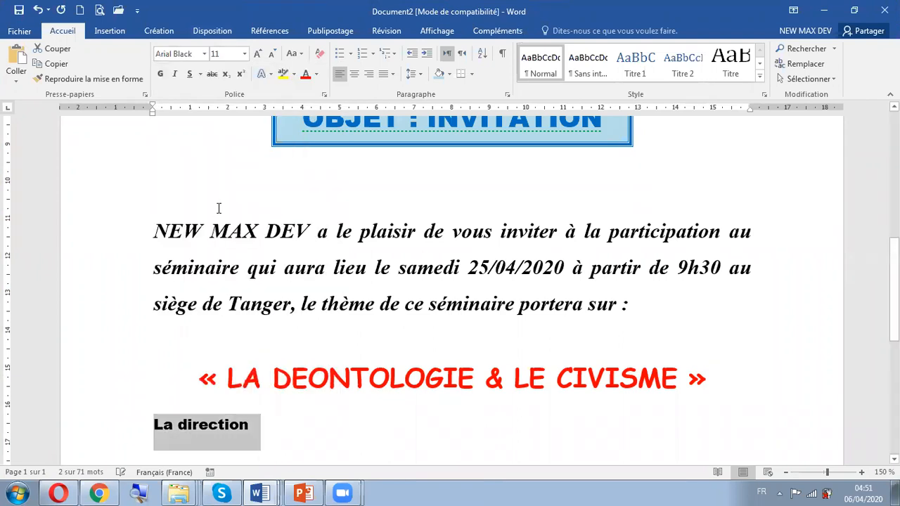
click(243, 53)
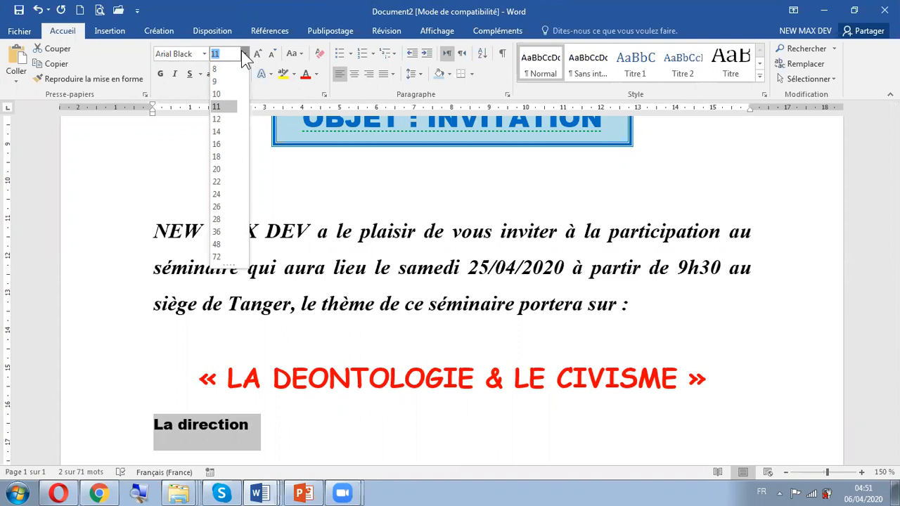
text(15)
key(Return)
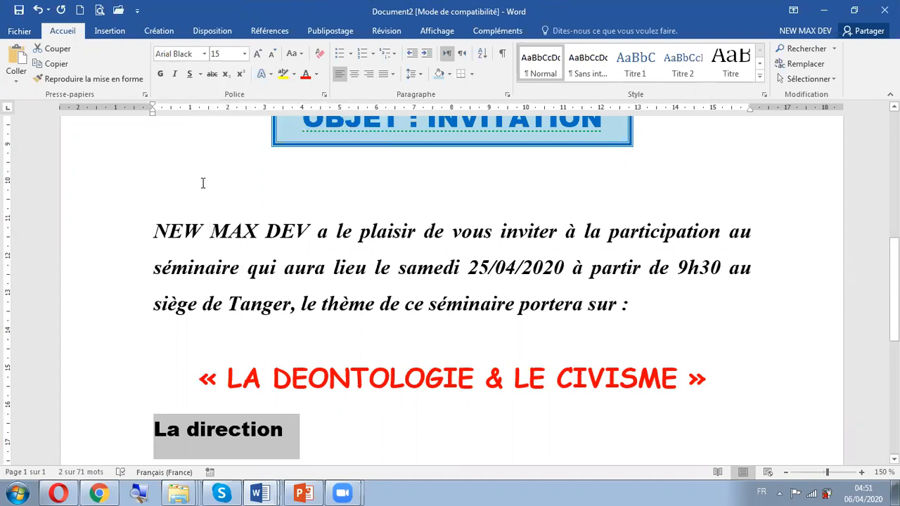
Apply a double underline to the "La direction" line and centre it
click(202, 77)
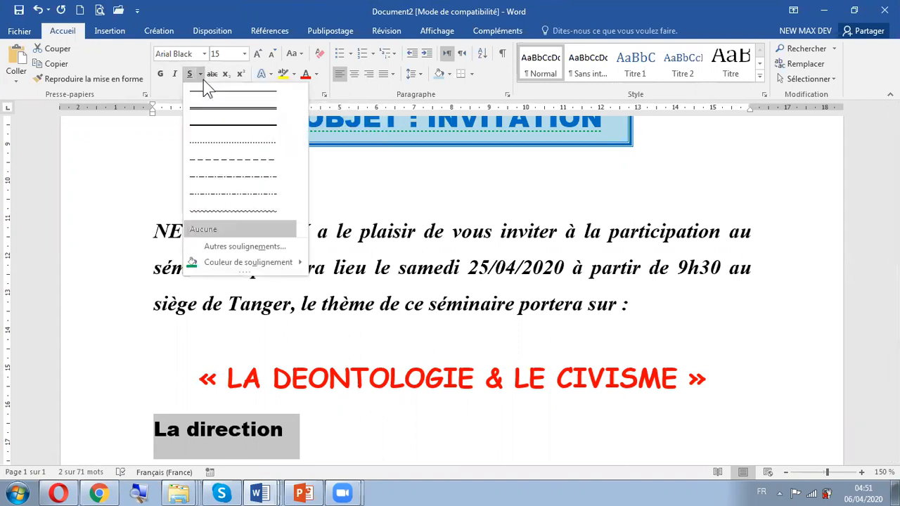
click(232, 110)
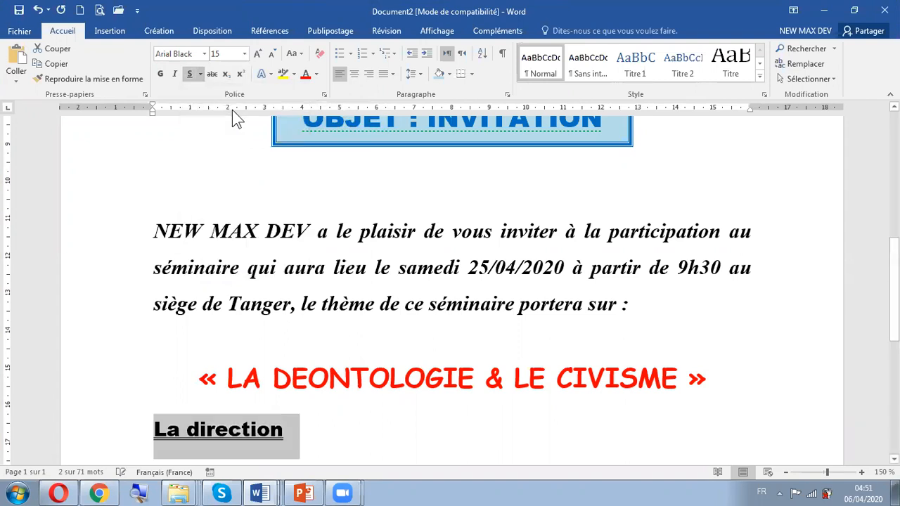
click(353, 74)
Set the spacing before the "La direction" paragraph to 72 pt
scroll(537, 295, down, 3)
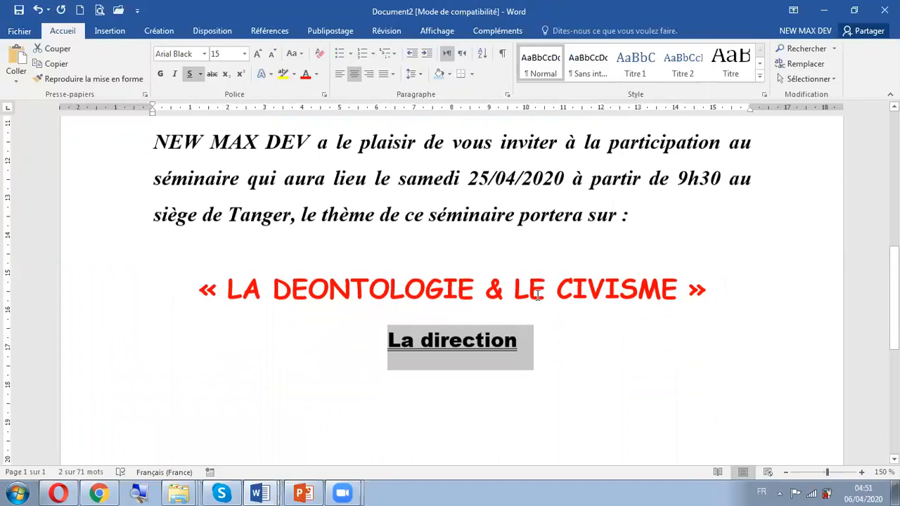
scroll(534, 291, down, 1)
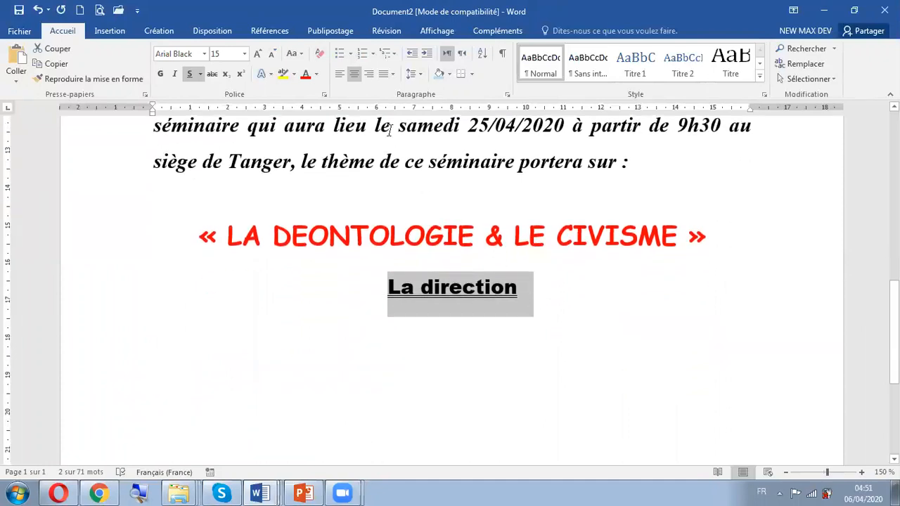
click(220, 31)
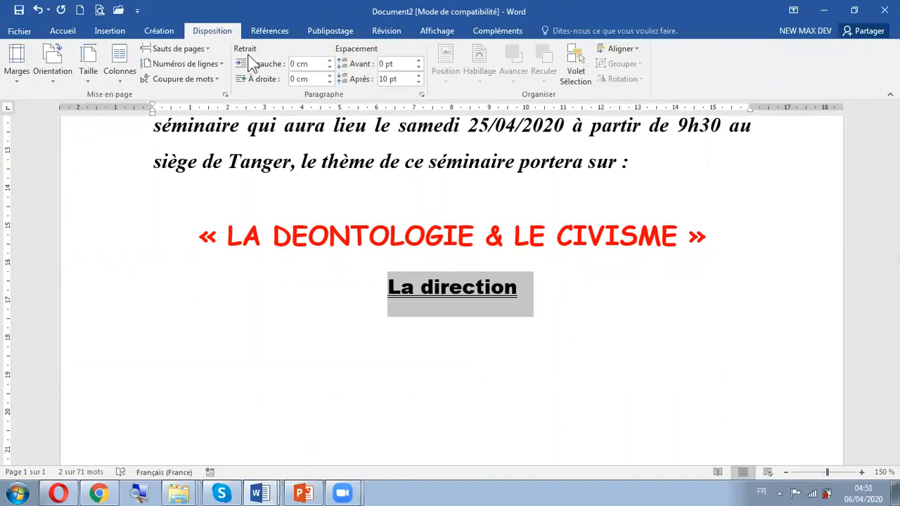
click(398, 62)
text(72)
key(Return)
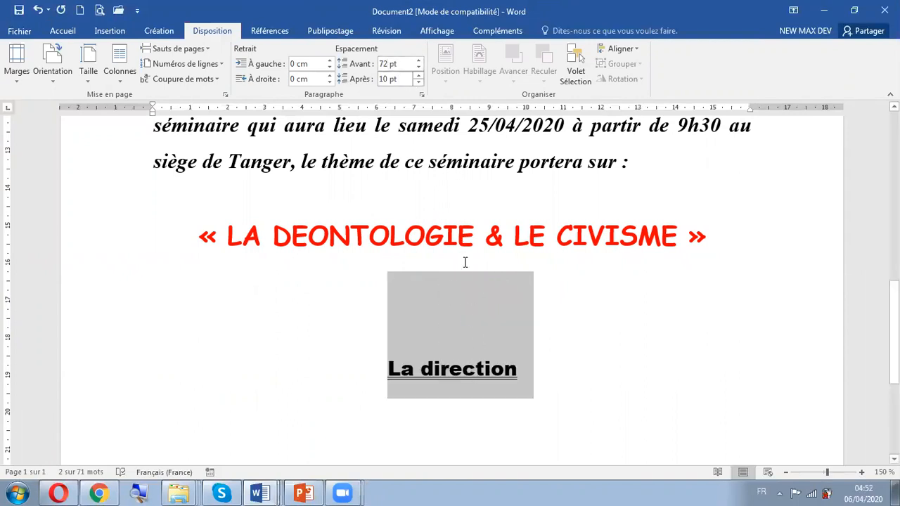
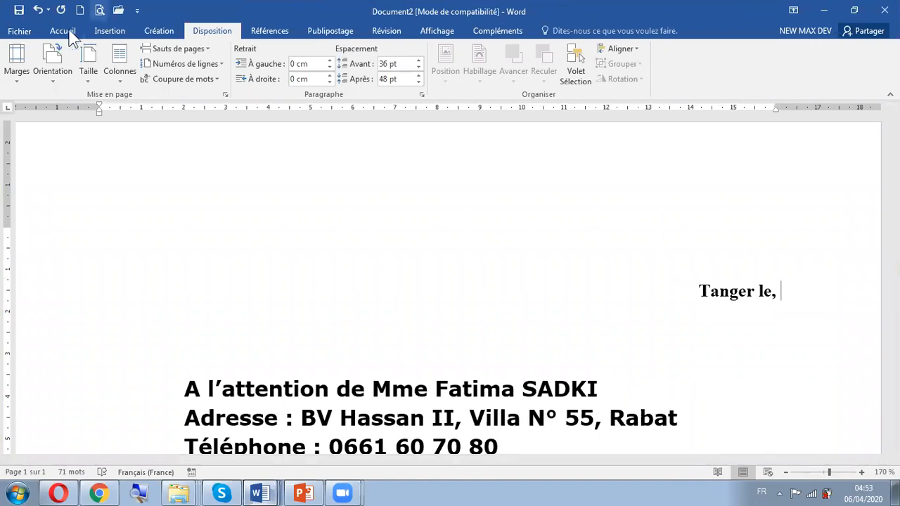
Insert the current date after "Tanger le," in the "6 avril 2020" format, keeping automatic updating on
click(108, 32)
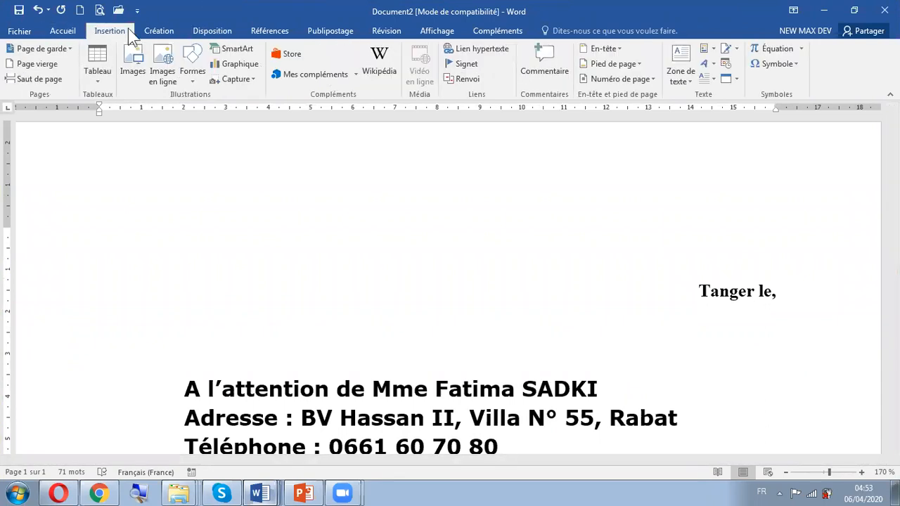
click(726, 64)
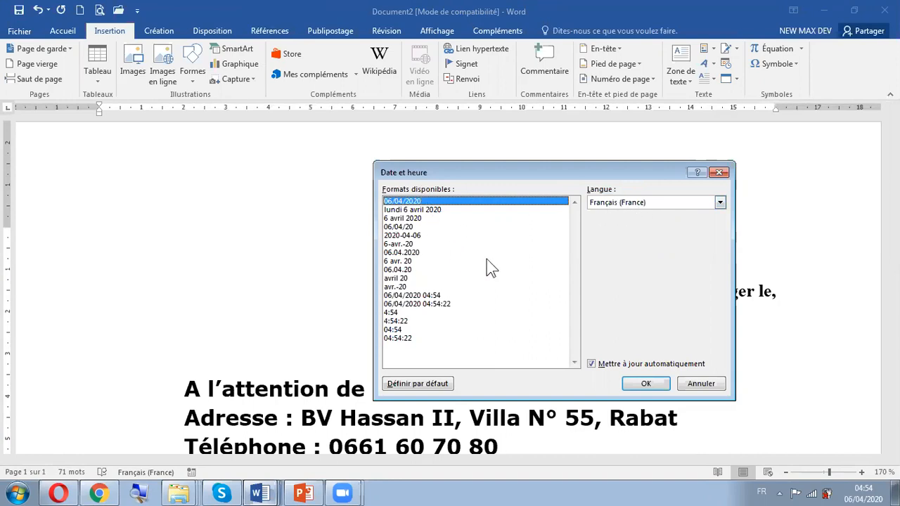
click(400, 219)
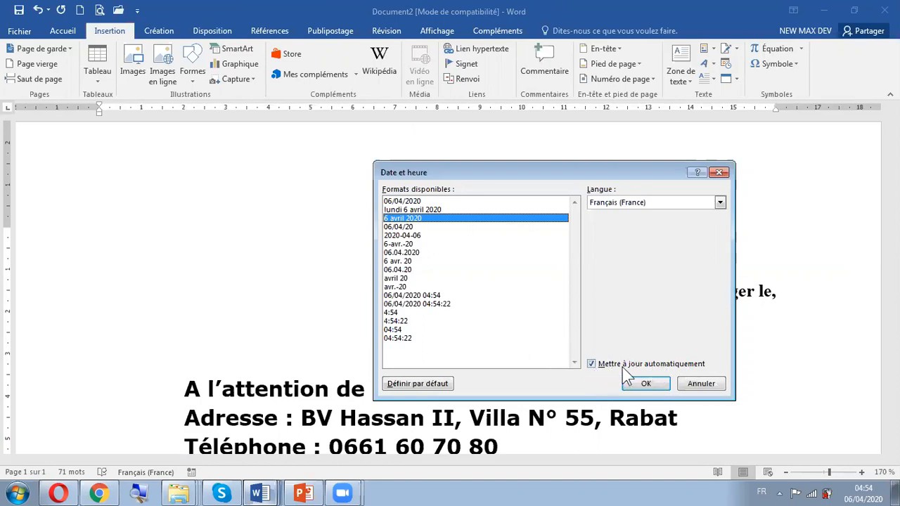
click(598, 366)
click(592, 364)
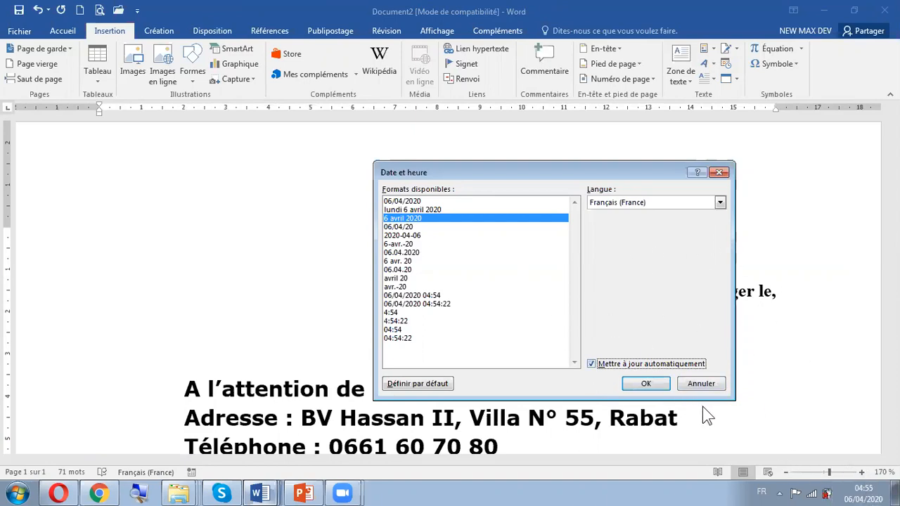
click(640, 384)
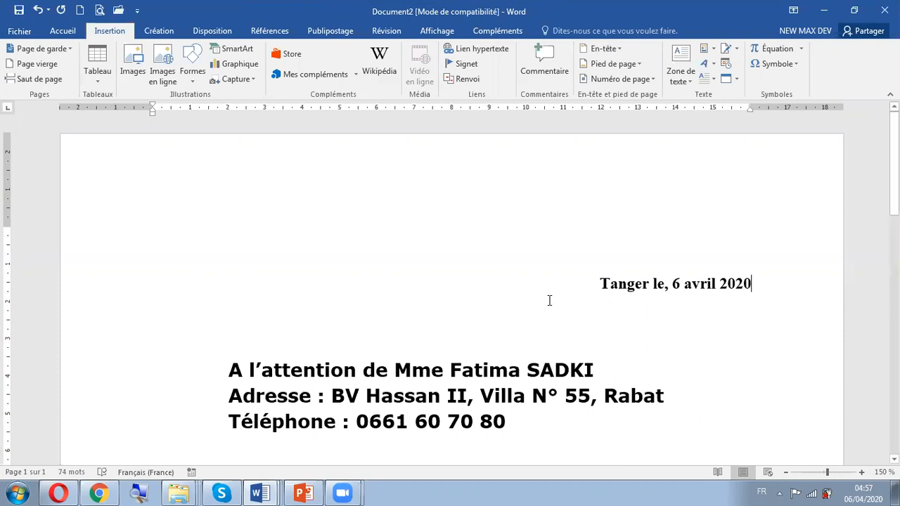
click(134, 59)
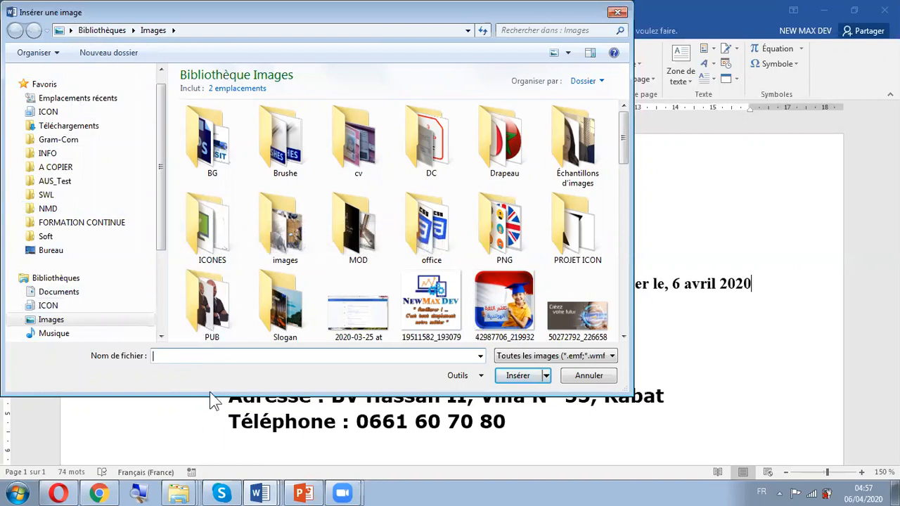
click(49, 325)
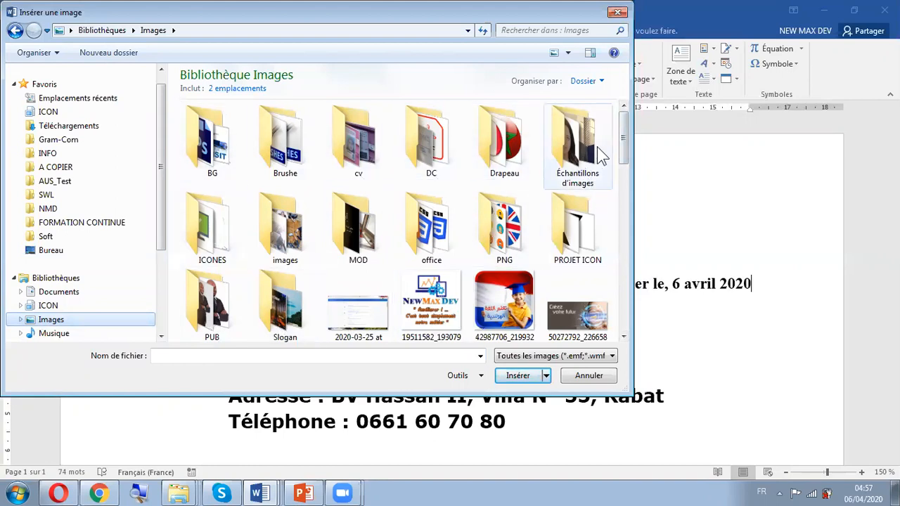
drag(622, 128, 621, 235)
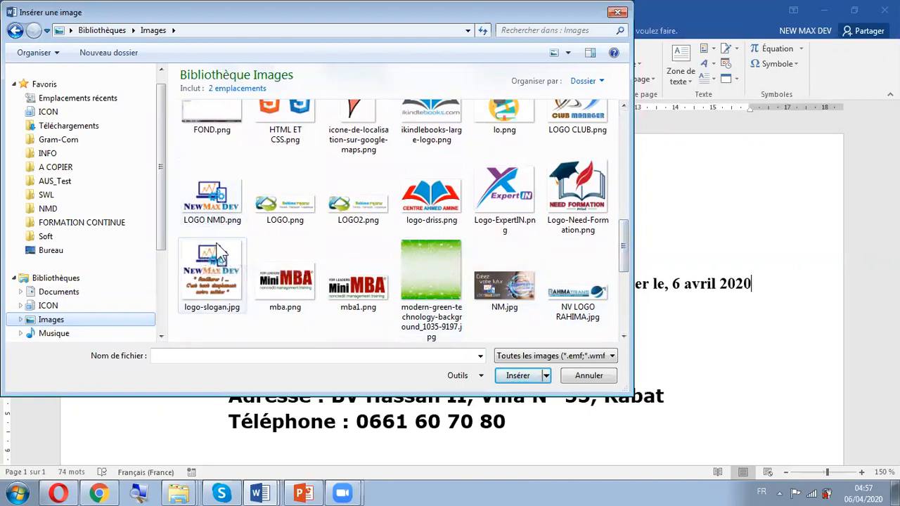
double_click(209, 197)
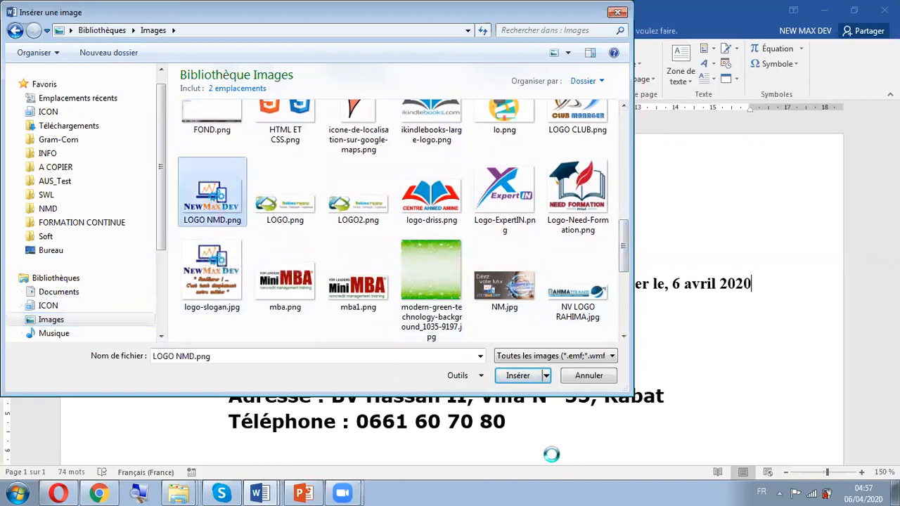
click(520, 376)
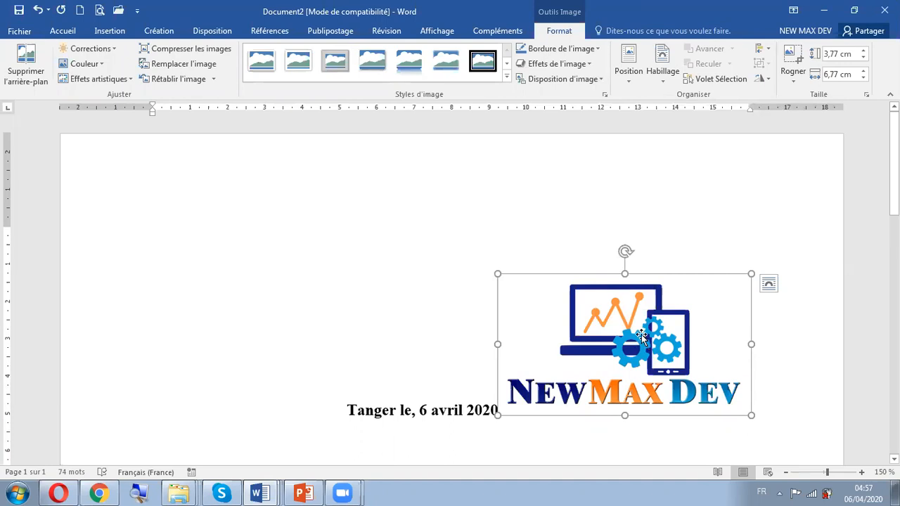
key(Delete)
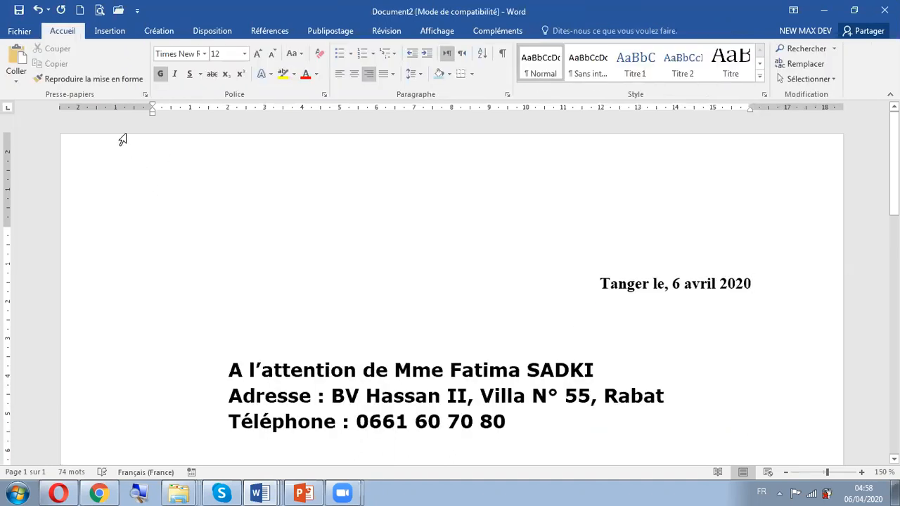
Insert LOGO NMD.png from the Images library after the date and shrink it proportionally to about 2.03 cm high by 3.65 cm wide
click(112, 32)
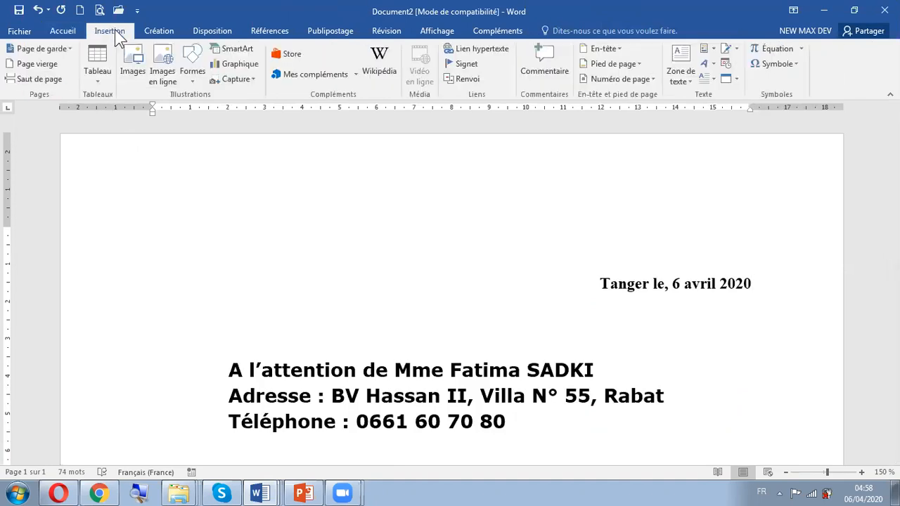
click(131, 62)
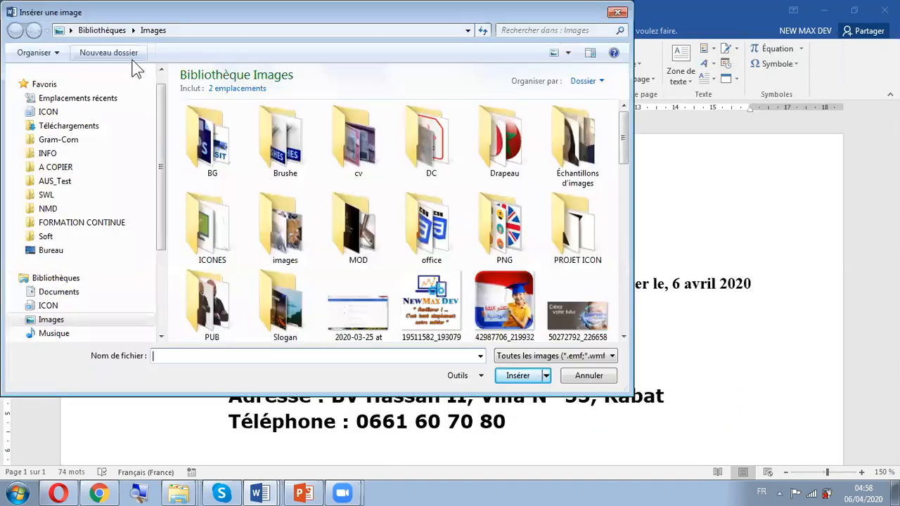
click(71, 319)
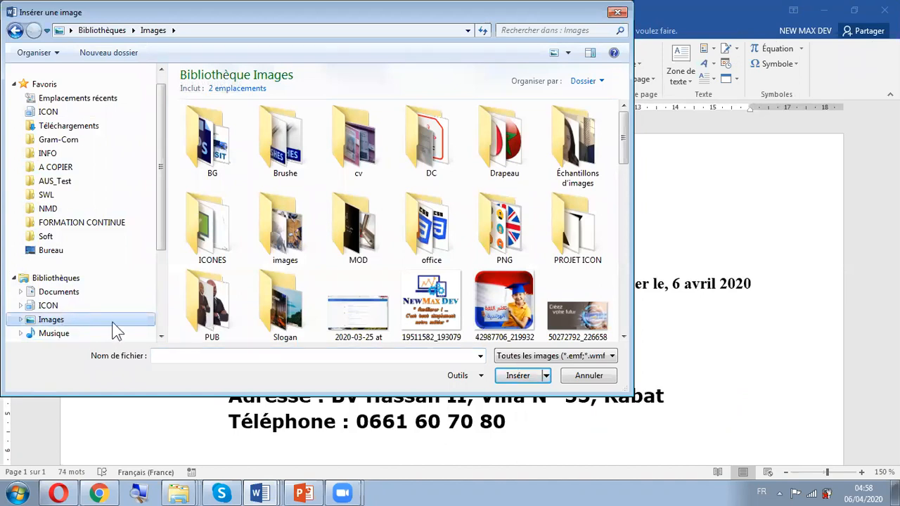
drag(622, 134, 620, 224)
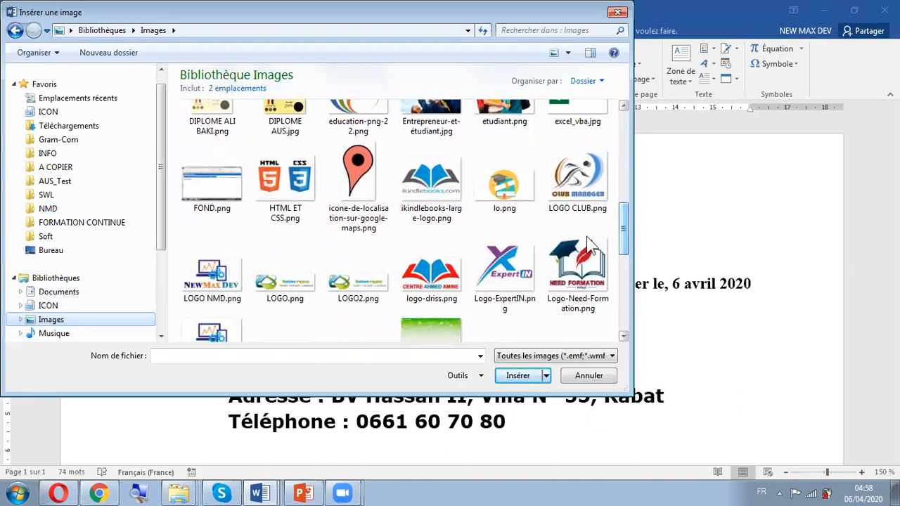
click(211, 282)
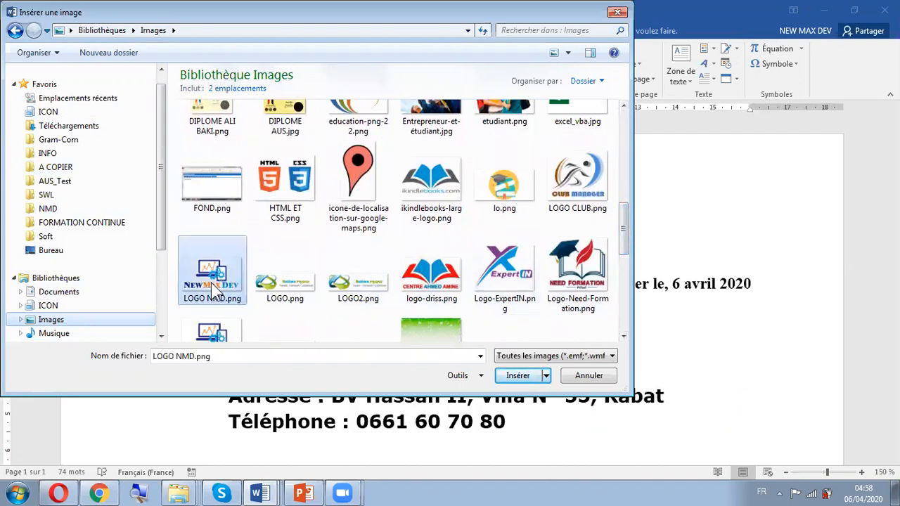
click(522, 377)
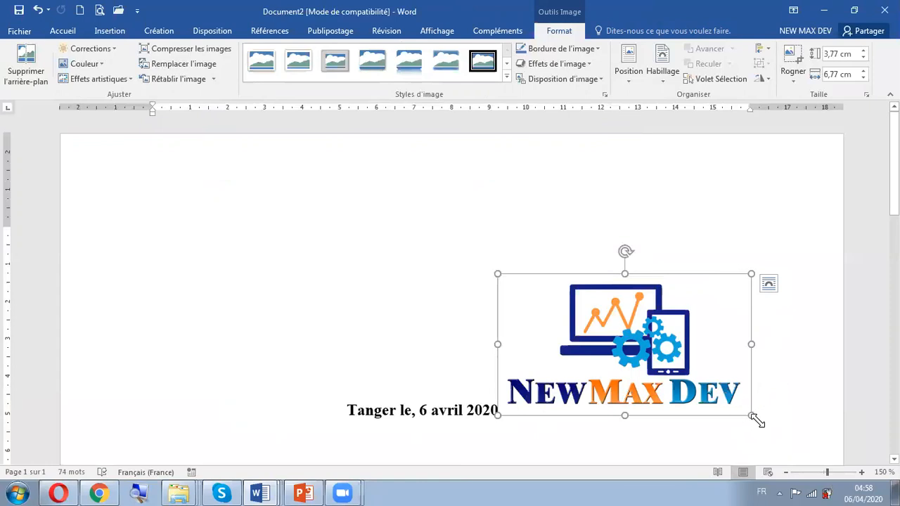
drag(756, 420, 629, 298)
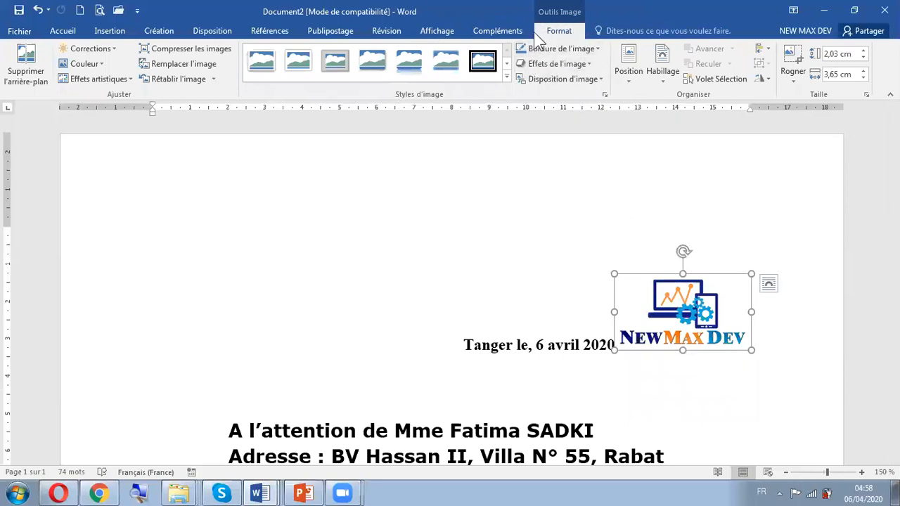
click(625, 63)
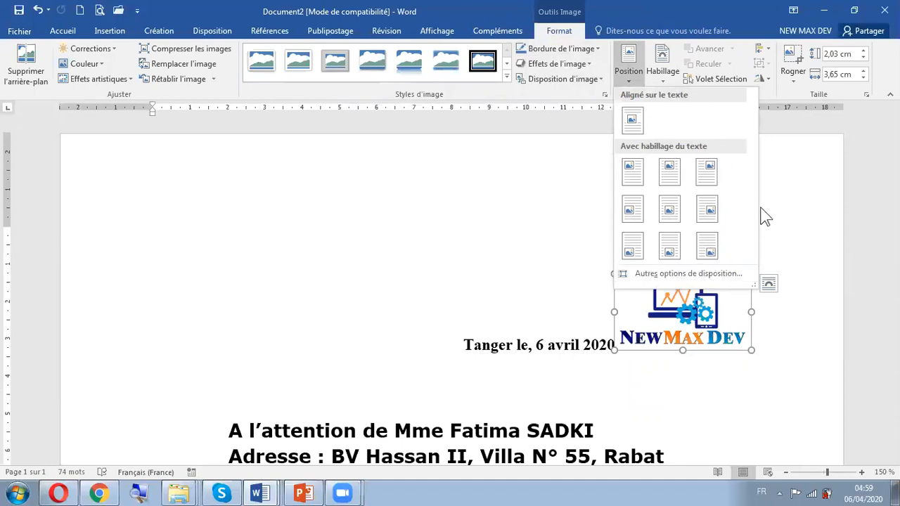
click(633, 172)
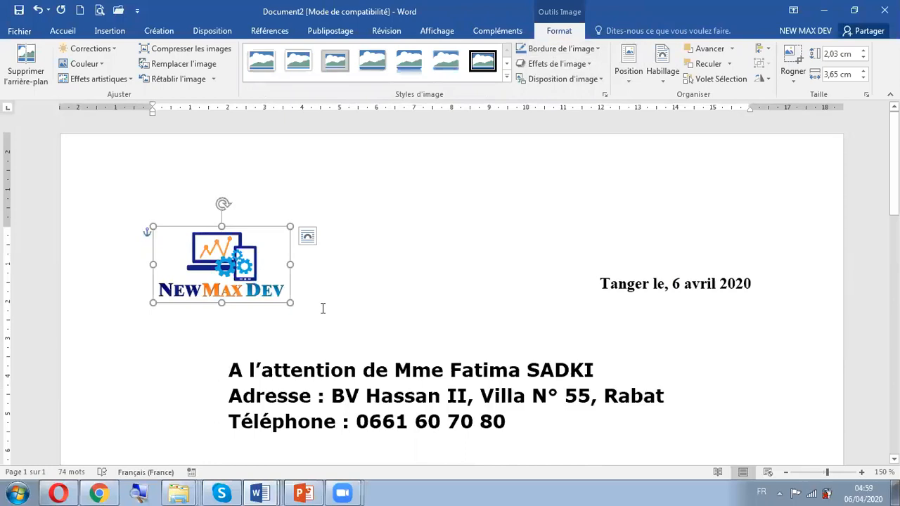
click(38, 10)
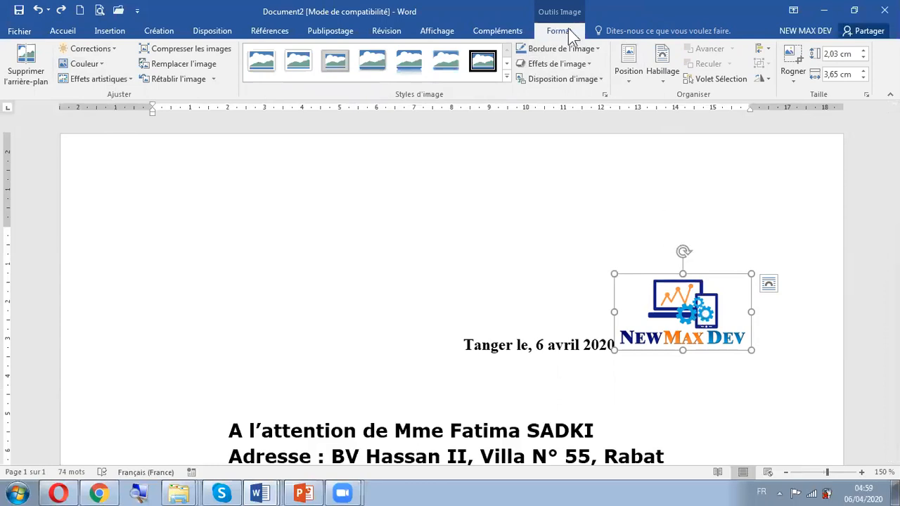
Position the logo in the upper-left corner of the page with text wrapping
click(626, 75)
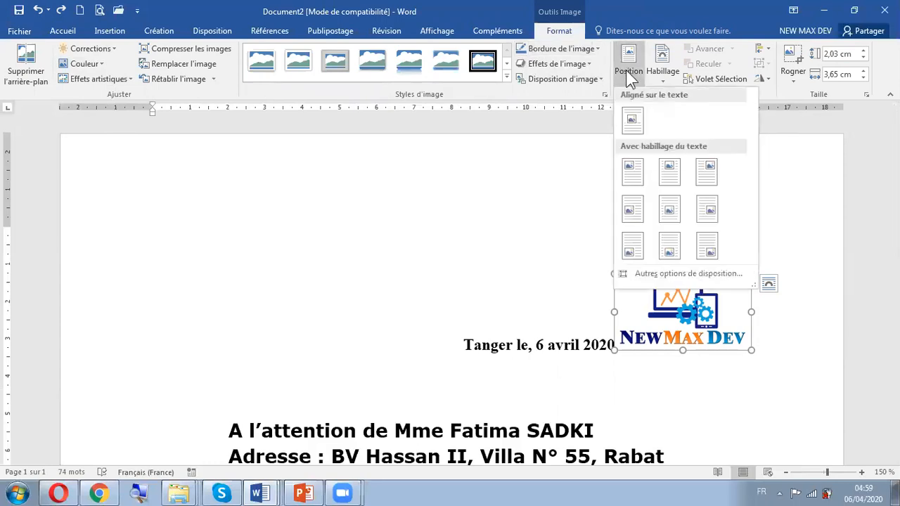
click(632, 174)
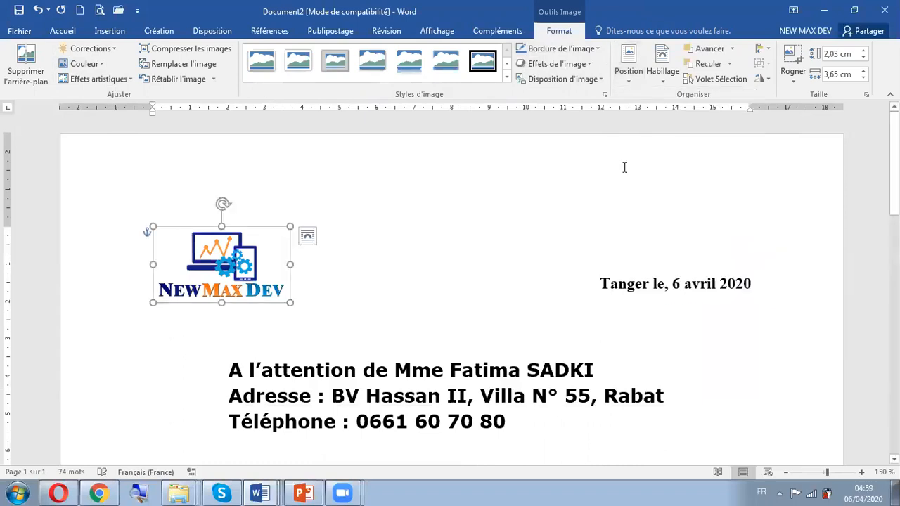